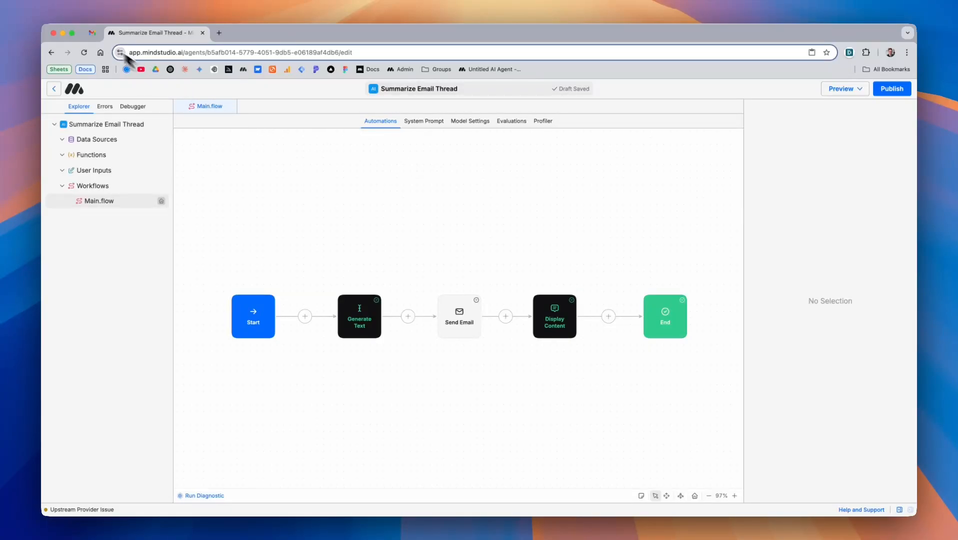
Switch to Gmail, where the agent's summary email with action items and draft reply is open
{"action": "left_click", "coordinate": [91, 33]}
Forward the sent Project Orion thread to the Email Thread Summary Agent, then return to MindStudio
{"action": "left_click", "coordinate": [126, 159]}
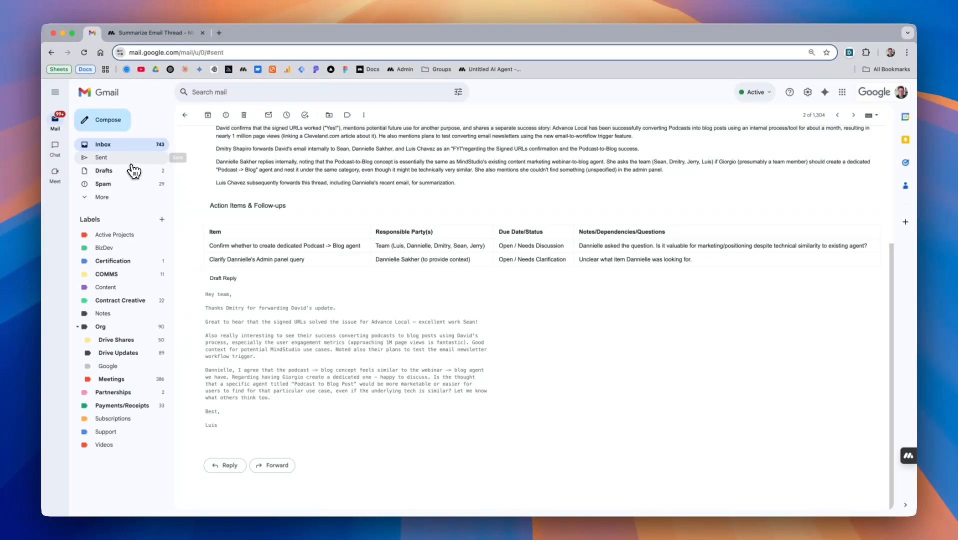
{"action": "left_click", "coordinate": [233, 159]}
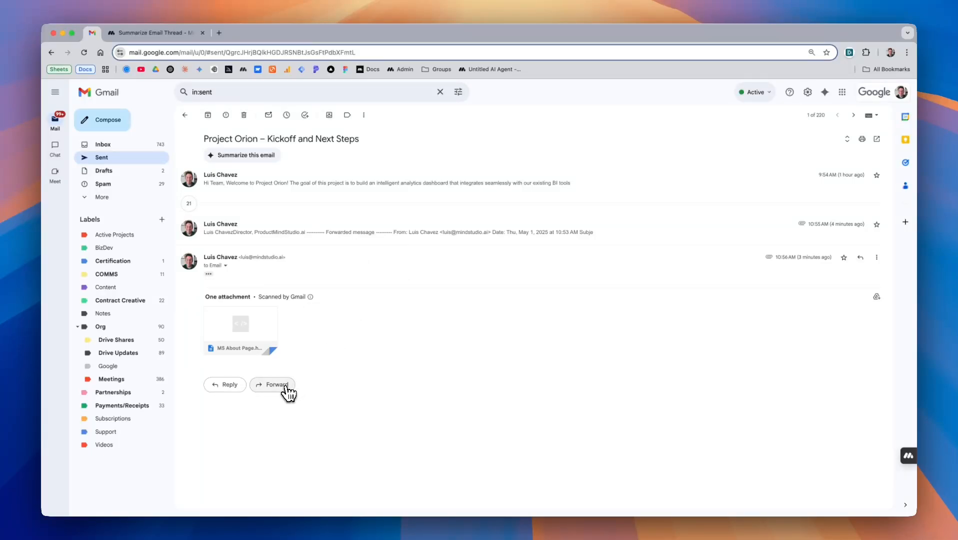
{"action": "left_click", "coordinate": [286, 387]}
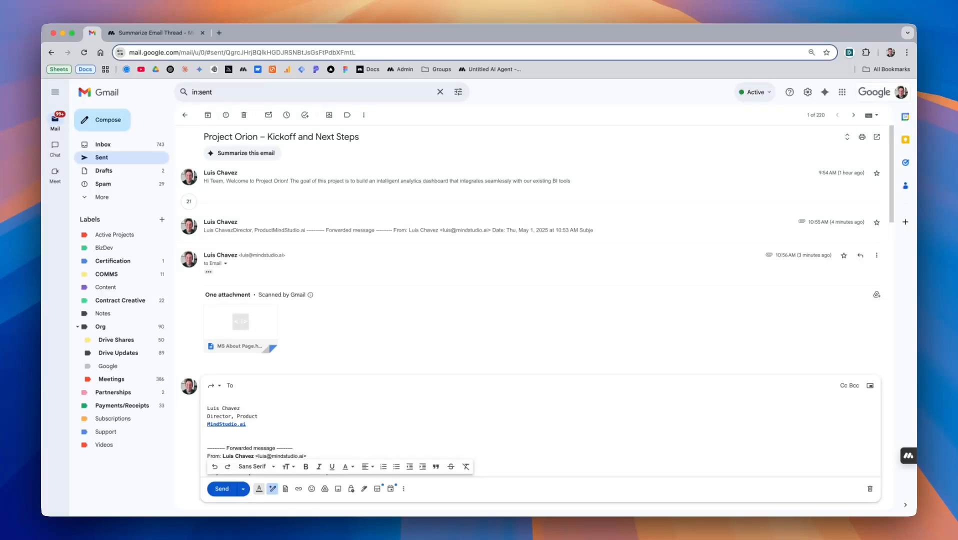
{"action": "type", "text": "em"}
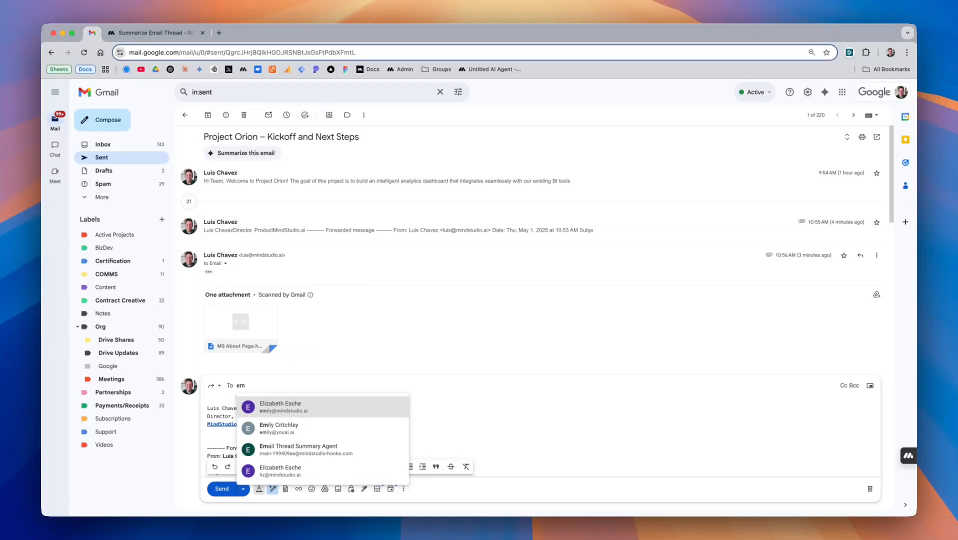
{"action": "key", "text": "Down"}
{"action": "key", "text": "Down"}
{"action": "key", "text": "Return"}
{"action": "mouse_move", "coordinate": [268, 386]}
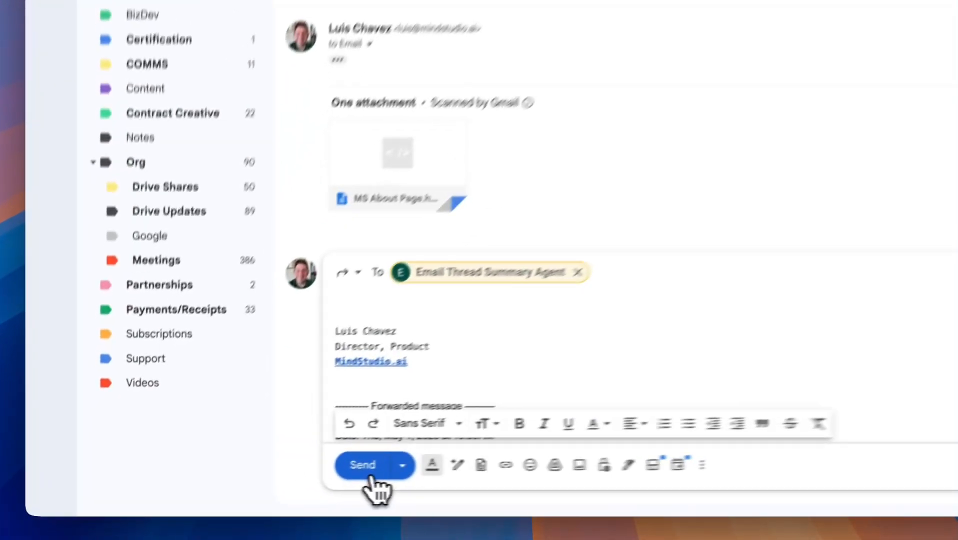
{"action": "left_click", "coordinate": [224, 490]}
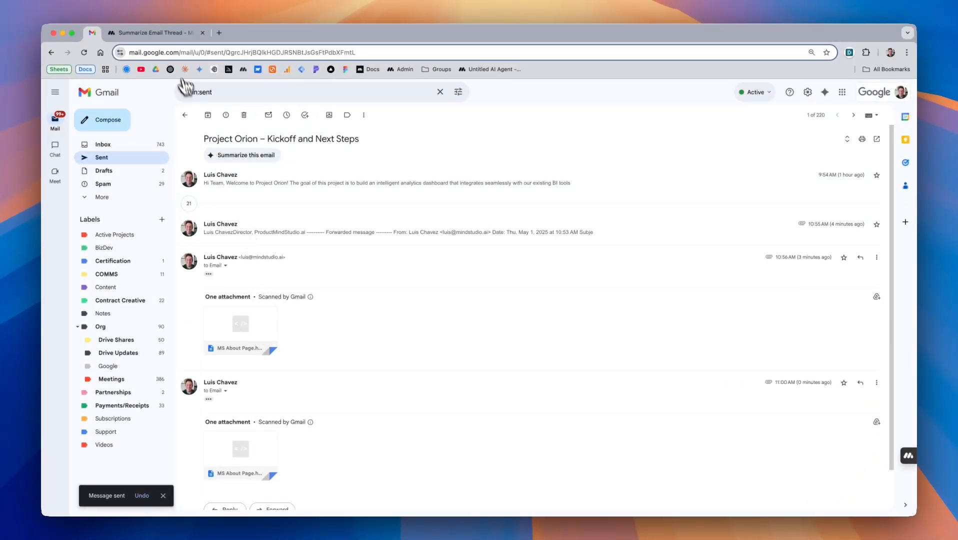
{"action": "left_click", "coordinate": [150, 32]}
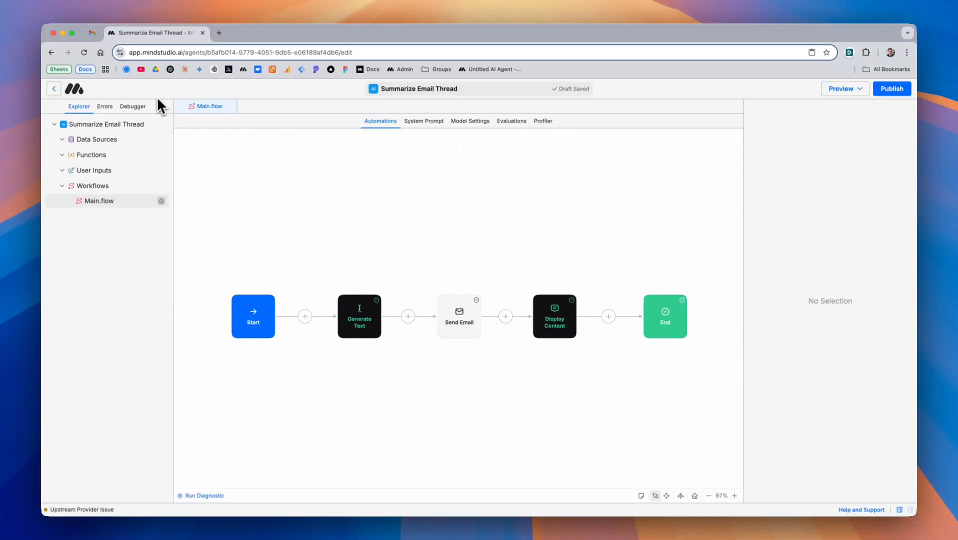
Open the newest run's log from the Debugger's Runs list
{"action": "left_click", "coordinate": [131, 109]}
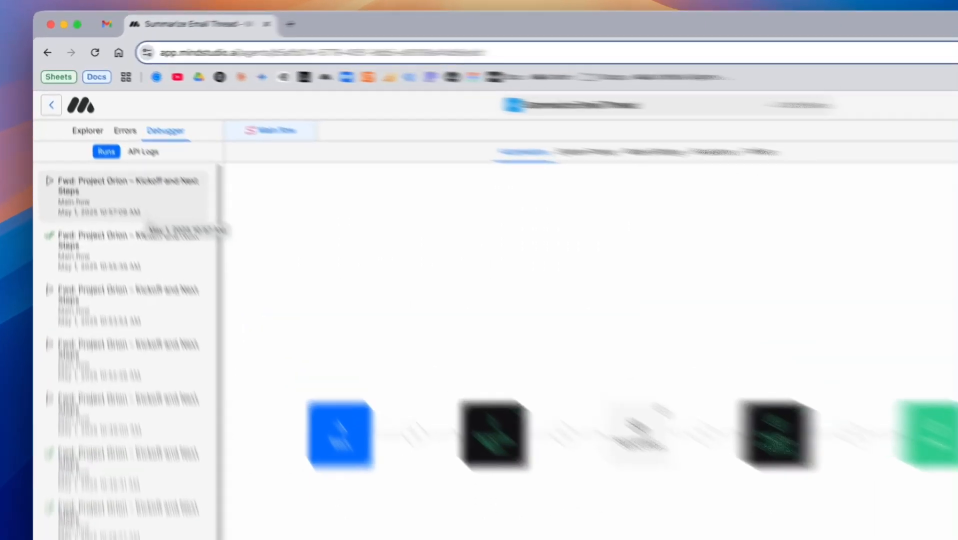
{"action": "left_click", "coordinate": [120, 165]}
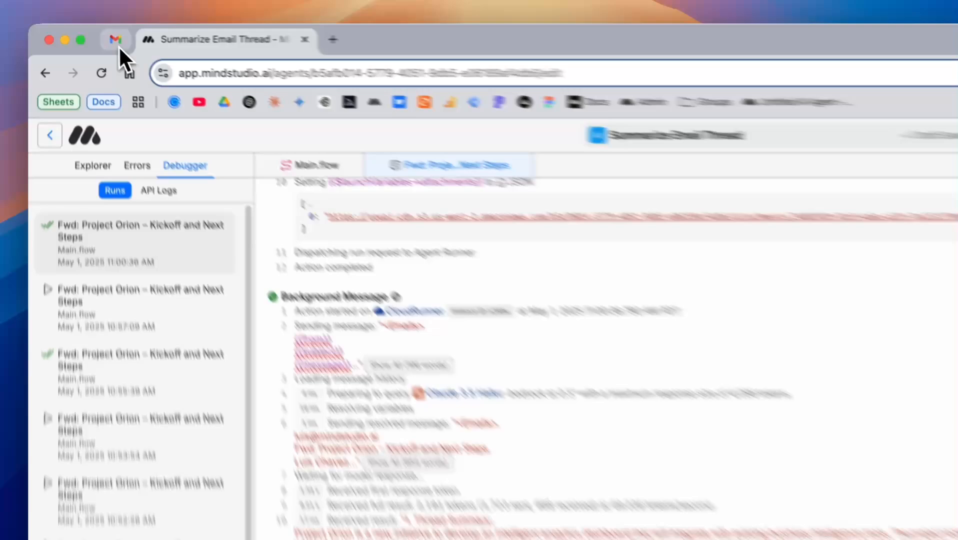
Read the new 'Re: Project Orion – Kickoff and Next Steps Summary' reply in the inbox, then return to MindStudio
{"action": "left_click", "coordinate": [91, 32]}
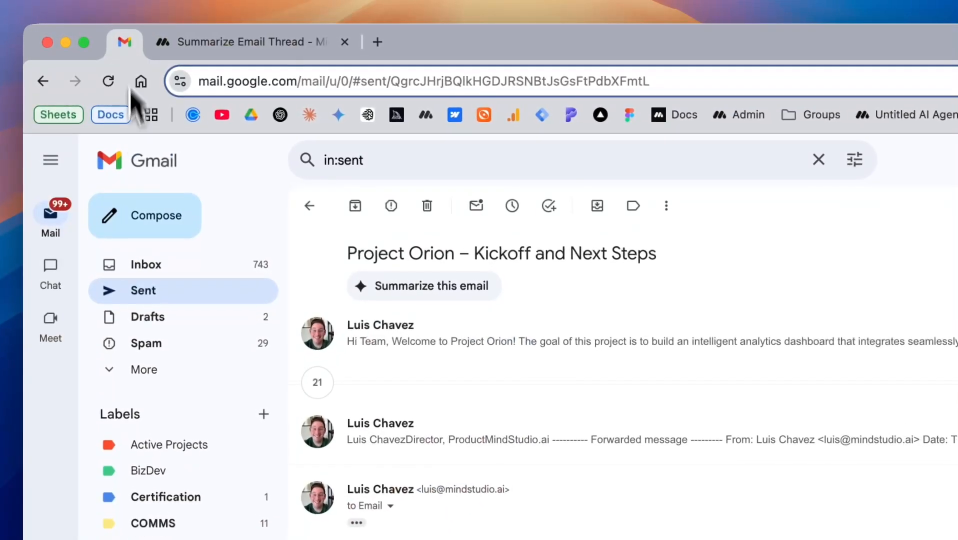
{"action": "left_click", "coordinate": [102, 143]}
{"action": "left_click", "coordinate": [420, 242]}
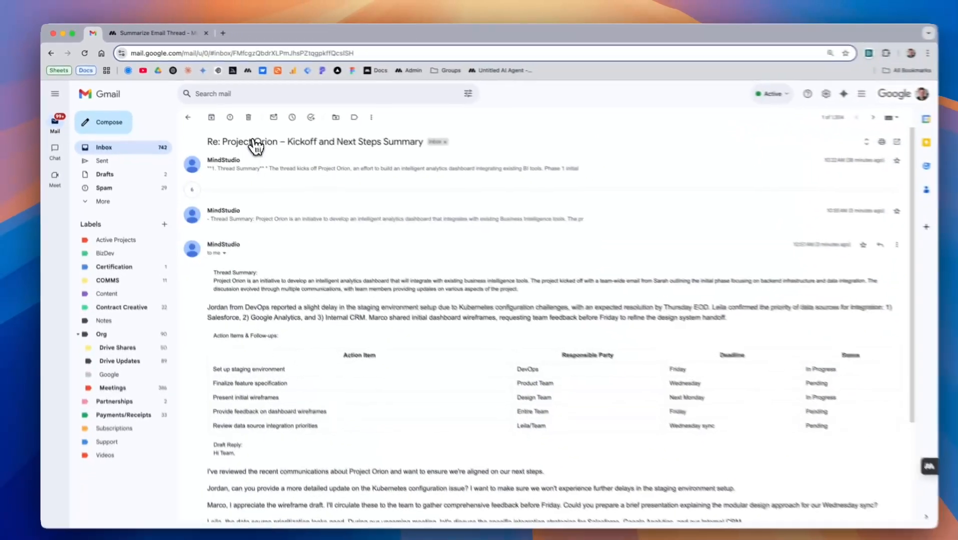
{"action": "scroll", "coordinate": [330, 287], "scroll_direction": "down", "scroll_amount": 1}
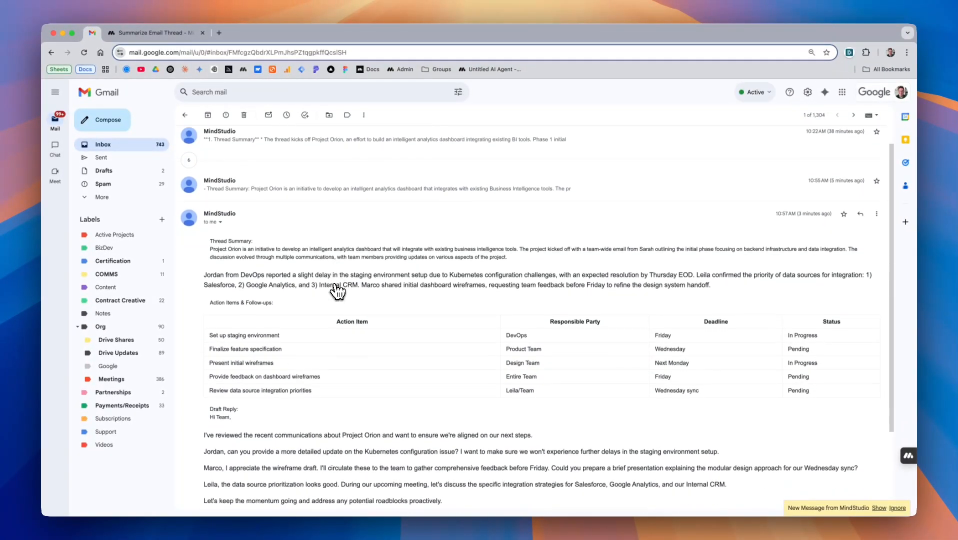
{"action": "left_click", "coordinate": [880, 509]}
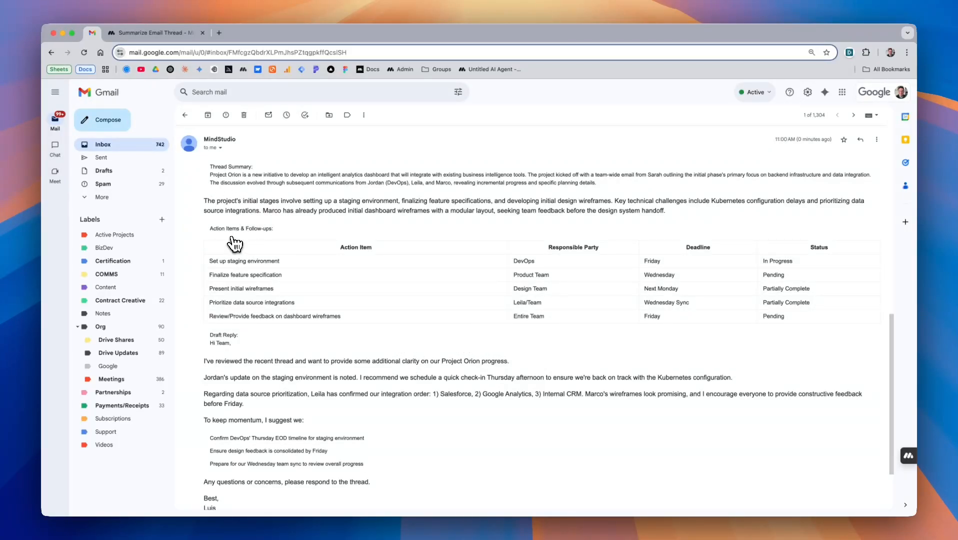
{"action": "scroll", "coordinate": [349, 297], "scroll_direction": "down", "scroll_amount": 3}
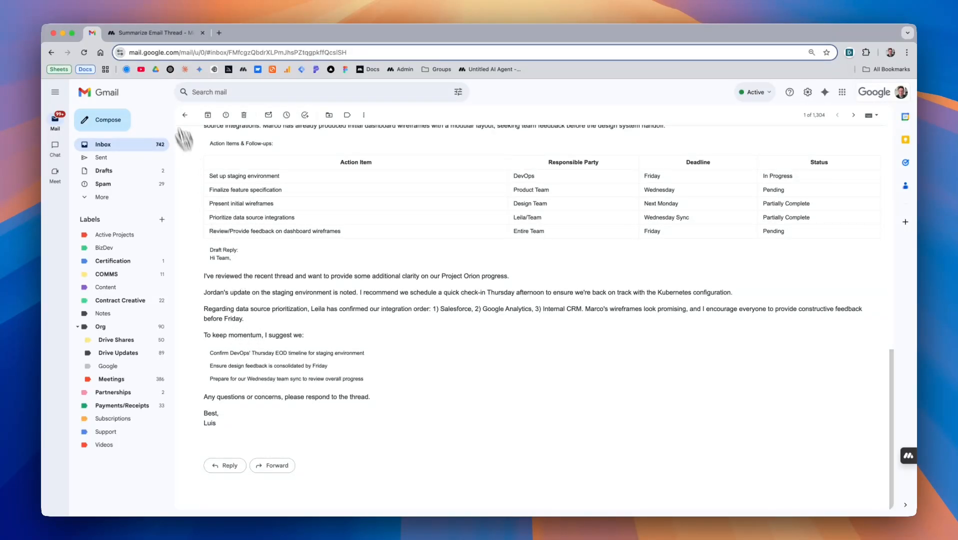
{"action": "left_click", "coordinate": [144, 32]}
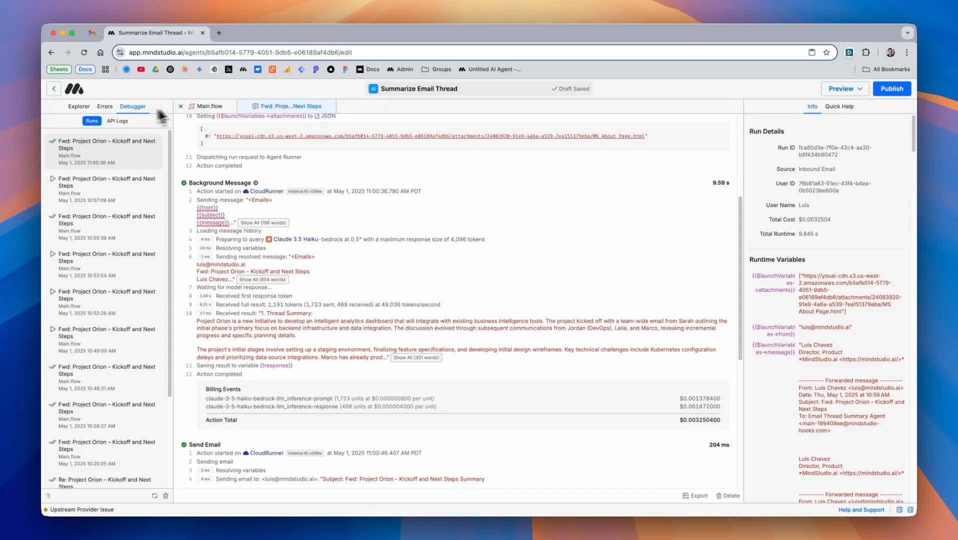
Add a new workflow from Explorer and insert a Generate Text block between Start and End
{"action": "left_click", "coordinate": [195, 108]}
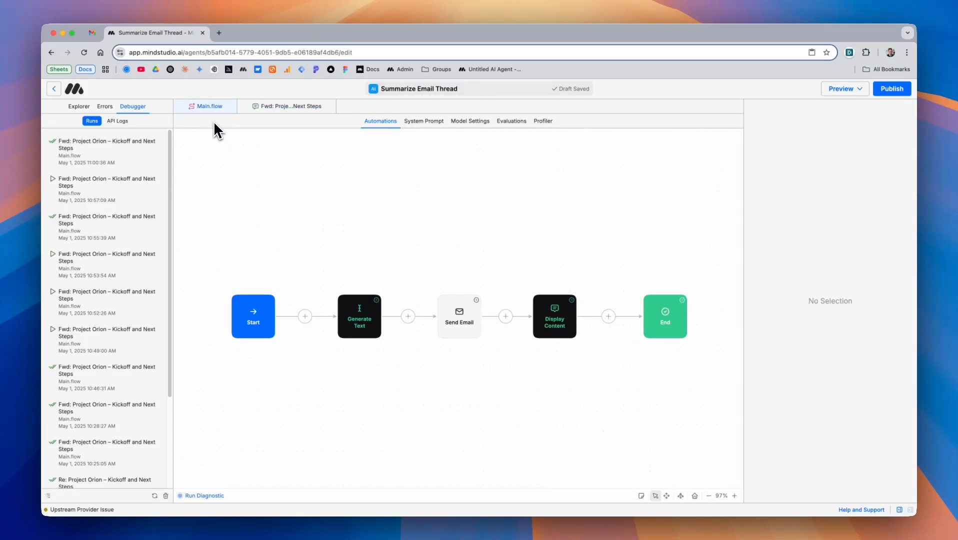
{"action": "left_click", "coordinate": [80, 106]}
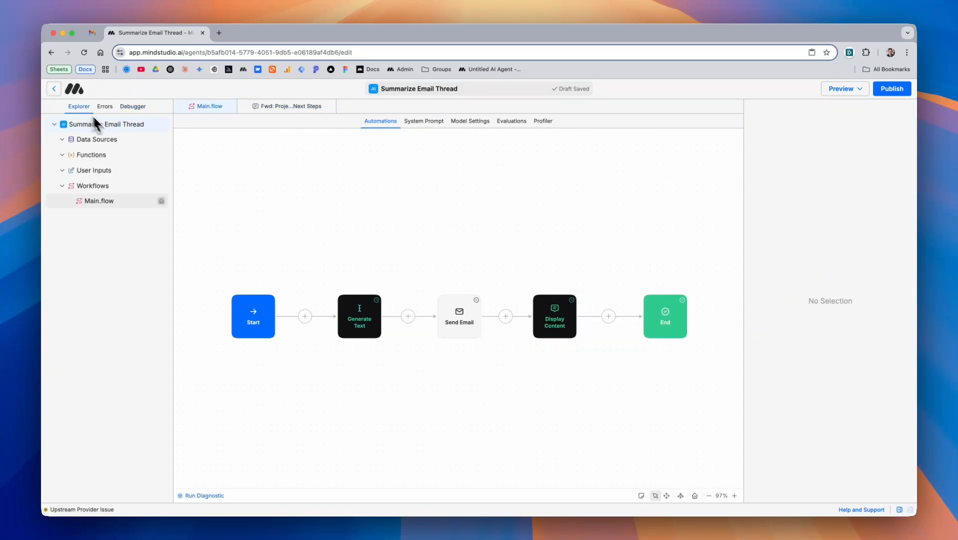
{"action": "left_click", "coordinate": [162, 187]}
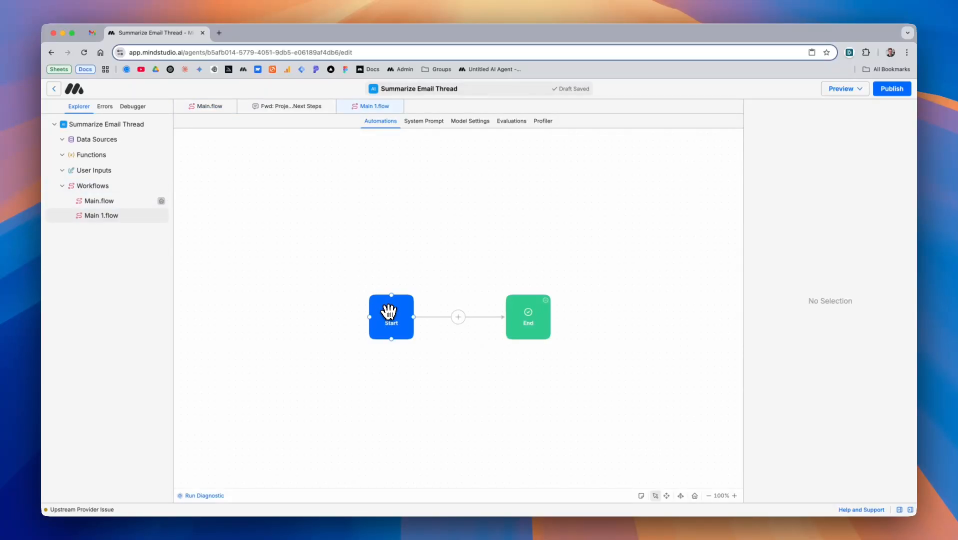
{"action": "left_click_drag", "start_coordinate": [391, 314], "coordinate": [334, 314]}
{"action": "left_click_drag", "start_coordinate": [529, 316], "coordinate": [581, 317]}
{"action": "left_click", "coordinate": [456, 317]}
{"action": "left_click", "coordinate": [492, 313]}
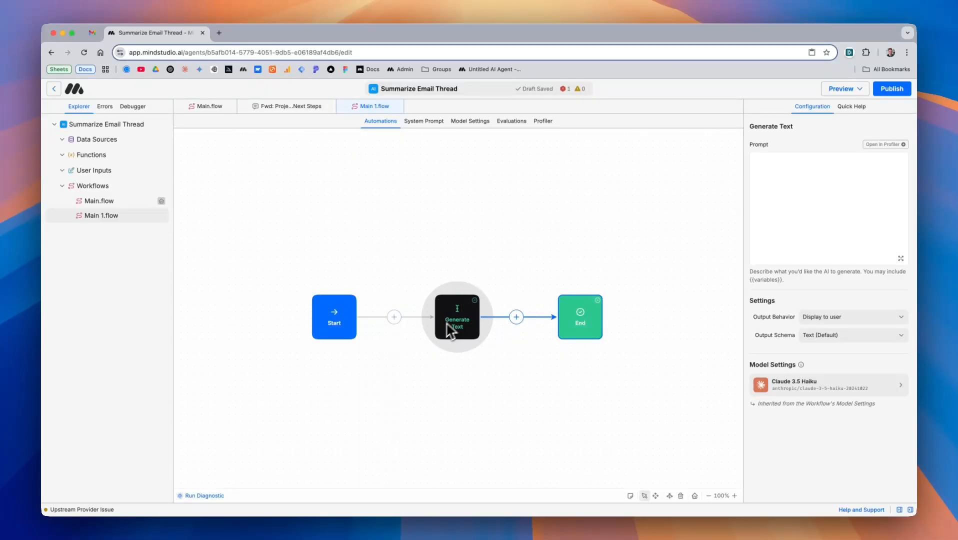
Insert a Send Email block after Generate Text from View All Blocks
{"action": "left_click_drag", "start_coordinate": [563, 321], "coordinate": [629, 320]}
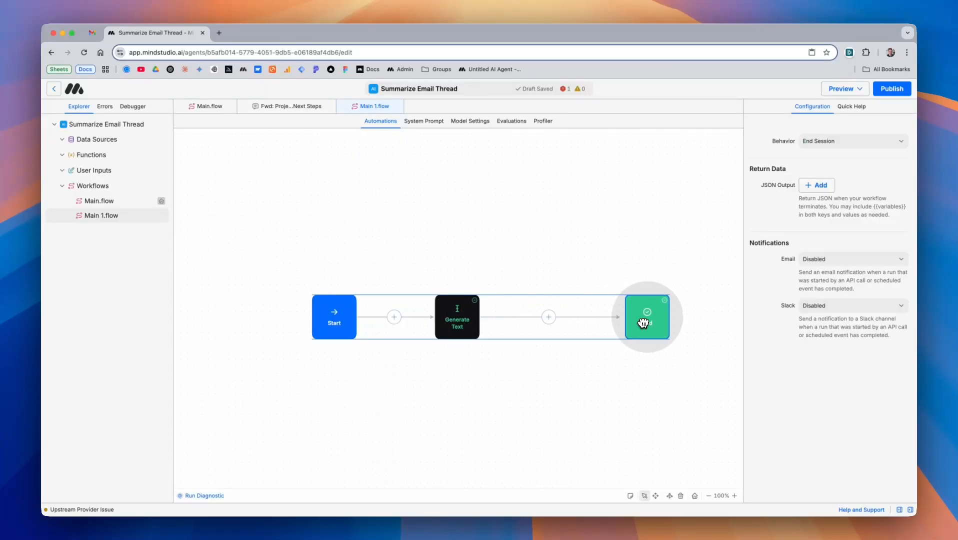
{"action": "left_click", "coordinate": [552, 317]}
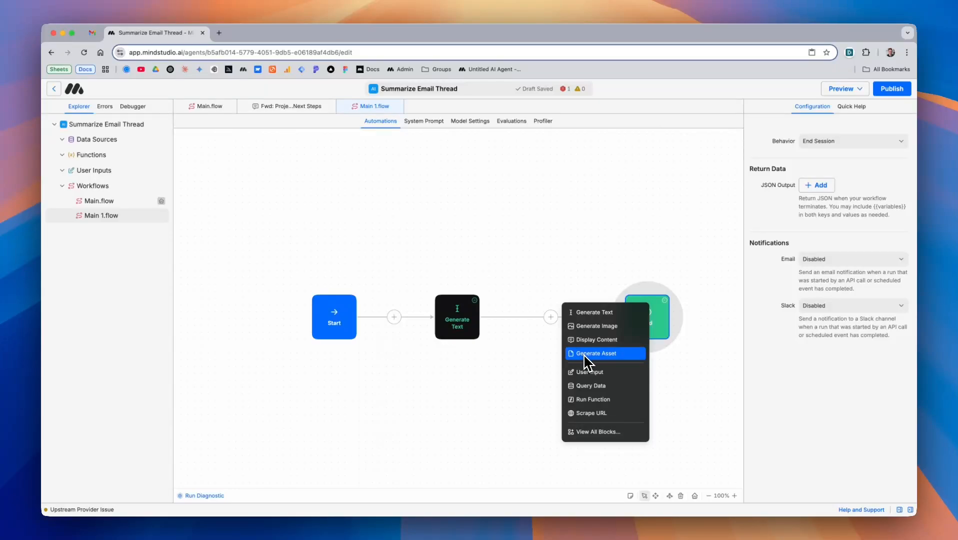
{"action": "left_click", "coordinate": [588, 432]}
{"action": "type", "text": "sen"}
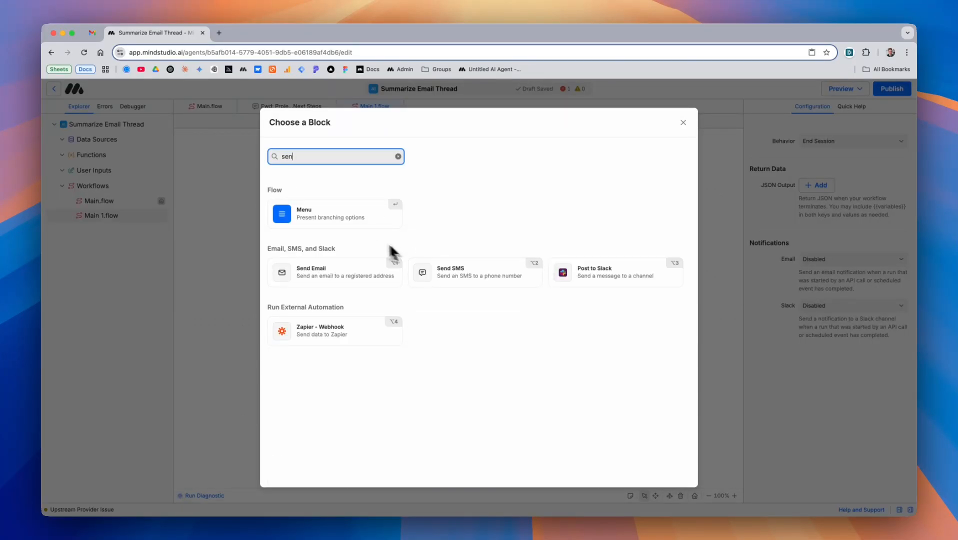
{"action": "left_click", "coordinate": [365, 280]}
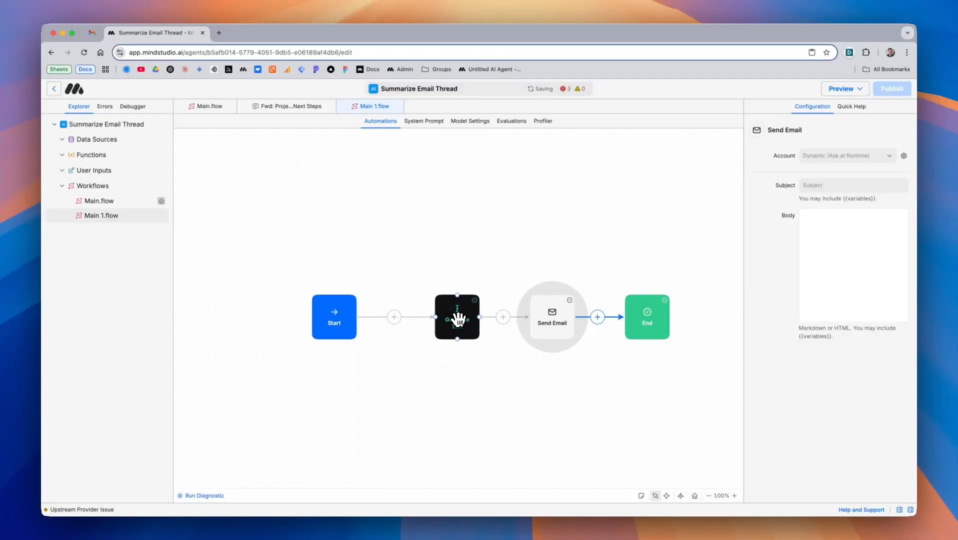
{"action": "left_click", "coordinate": [455, 317]}
{"action": "left_click", "coordinate": [552, 316]}
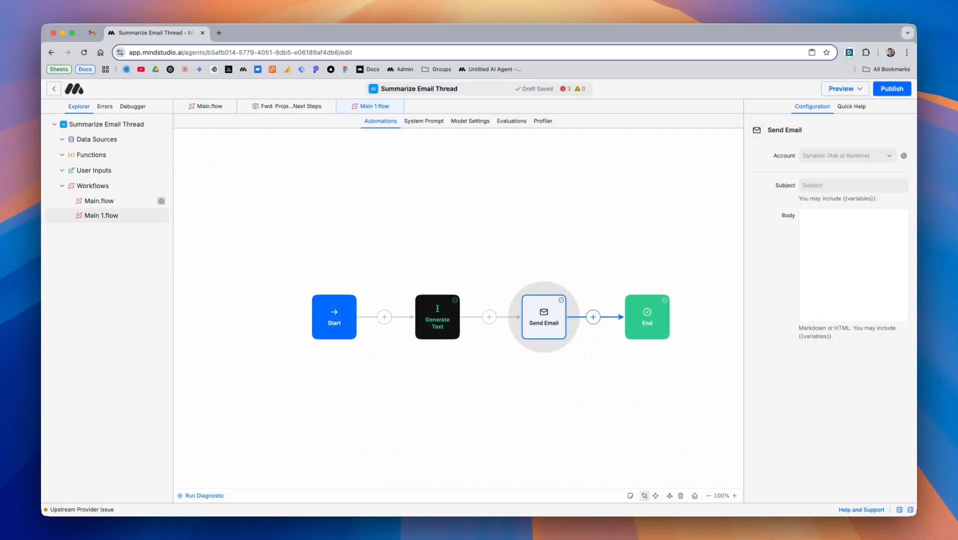
Set the Start block's Run Mode to Email and add the owner's own address as an allowed sender
{"action": "left_click", "coordinate": [342, 325]}
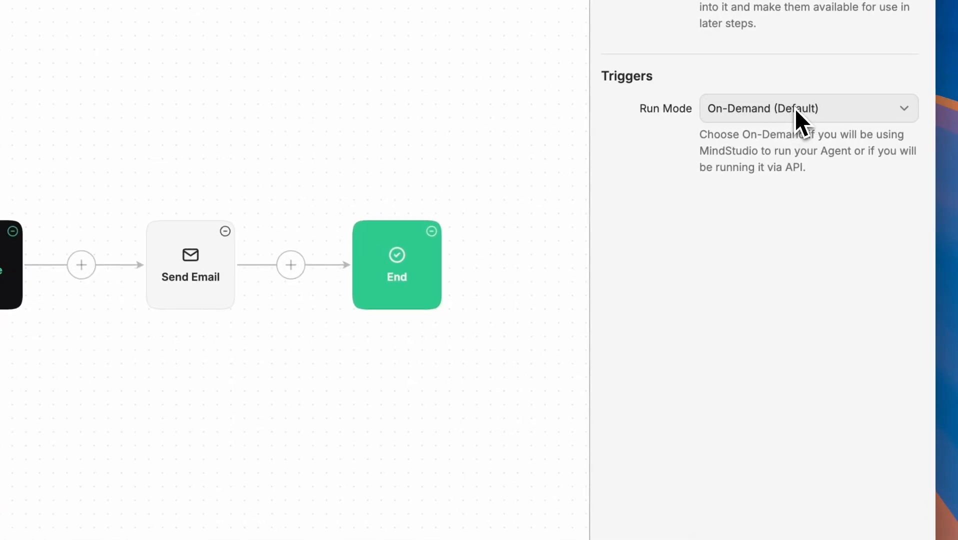
{"action": "left_click", "coordinate": [846, 239]}
{"action": "left_click", "coordinate": [775, 172]}
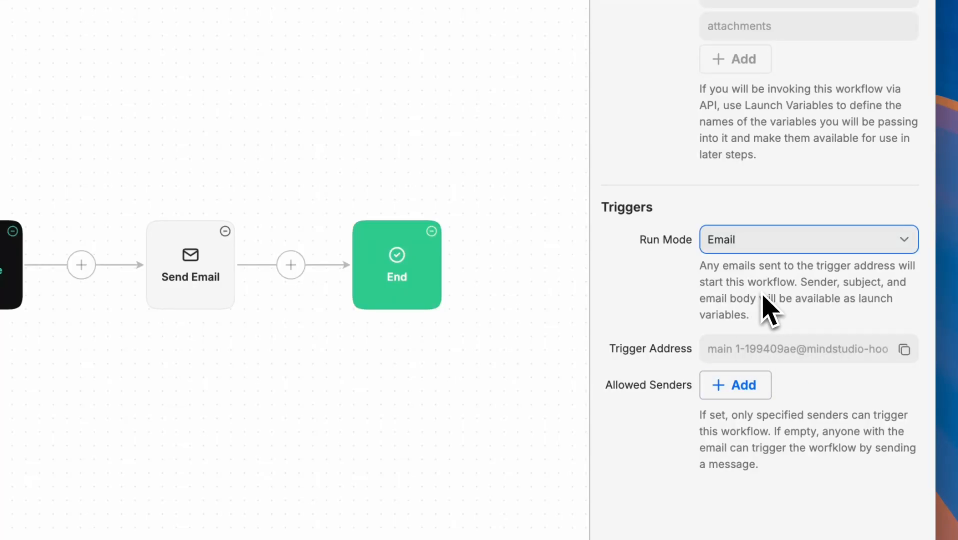
{"action": "left_click", "coordinate": [748, 390]}
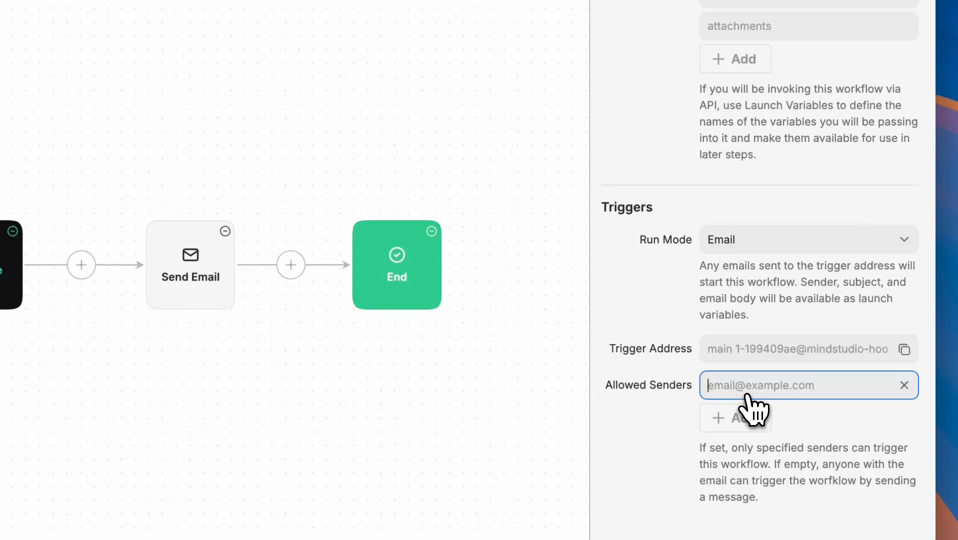
{"action": "left_click", "coordinate": [748, 417]}
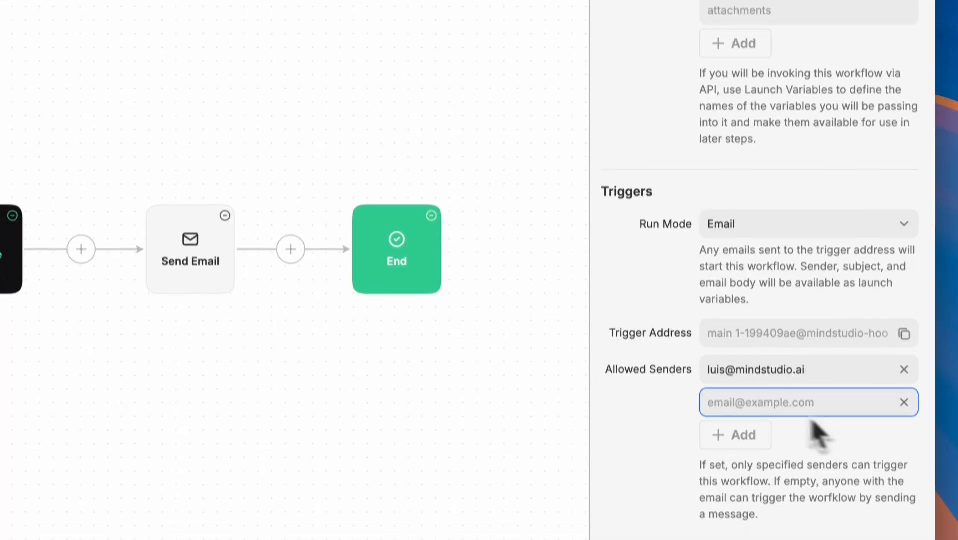
{"action": "left_click", "coordinate": [844, 420]}
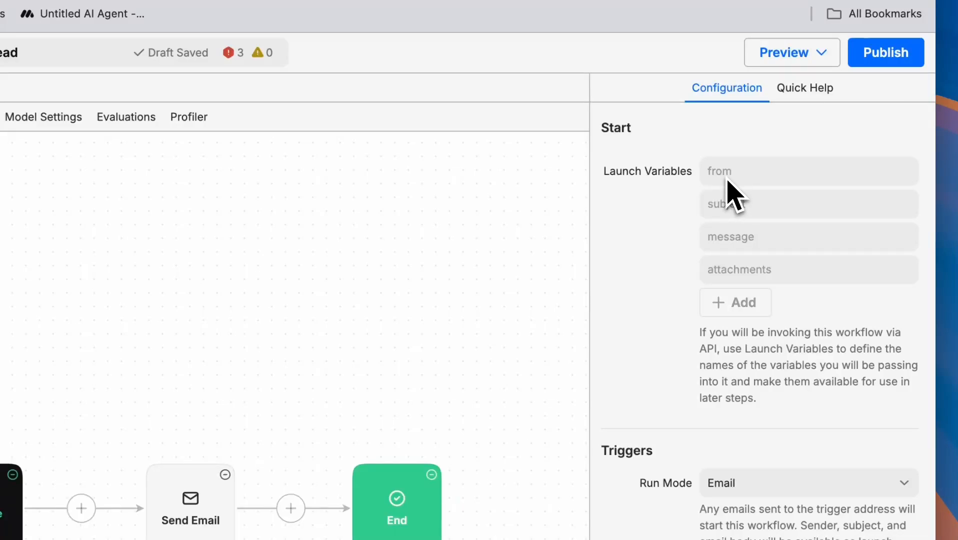
{"action": "left_click_drag", "start_coordinate": [729, 186], "coordinate": [782, 274]}
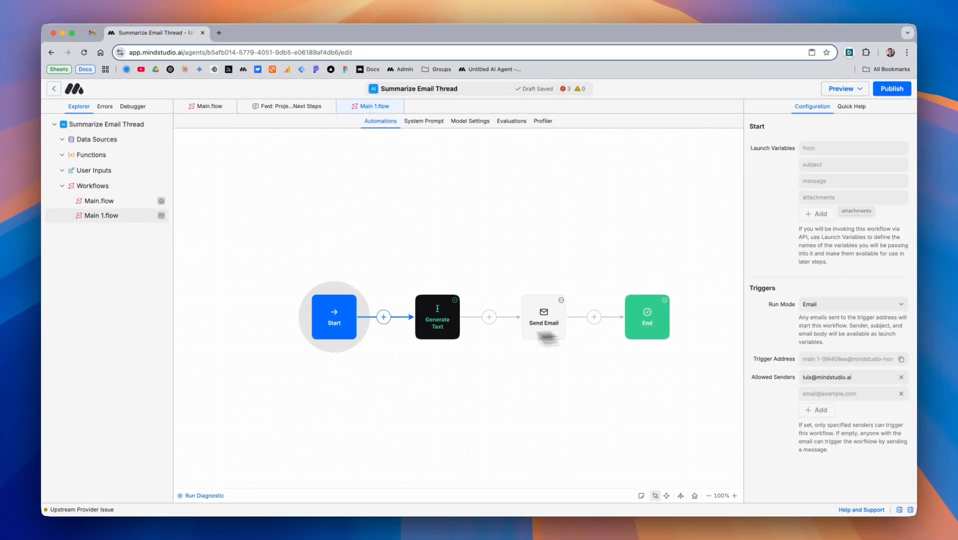
Start the Generate Text prompt with {{from}}, {{attachments}}, {{subject}} and {{message}} inside <email> tags
{"action": "left_click", "coordinate": [440, 320]}
{"action": "left_click", "coordinate": [814, 191]}
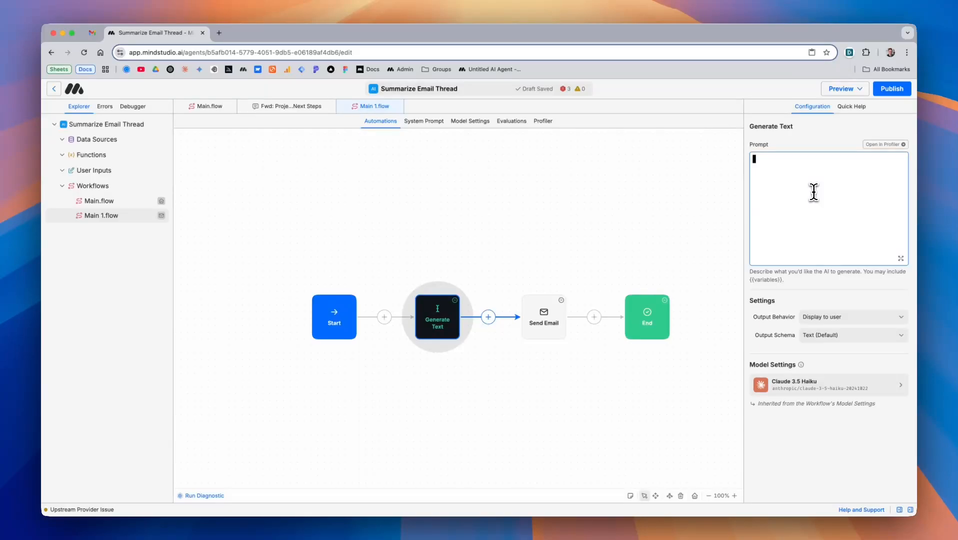
{"action": "type", "text": "</email>"}
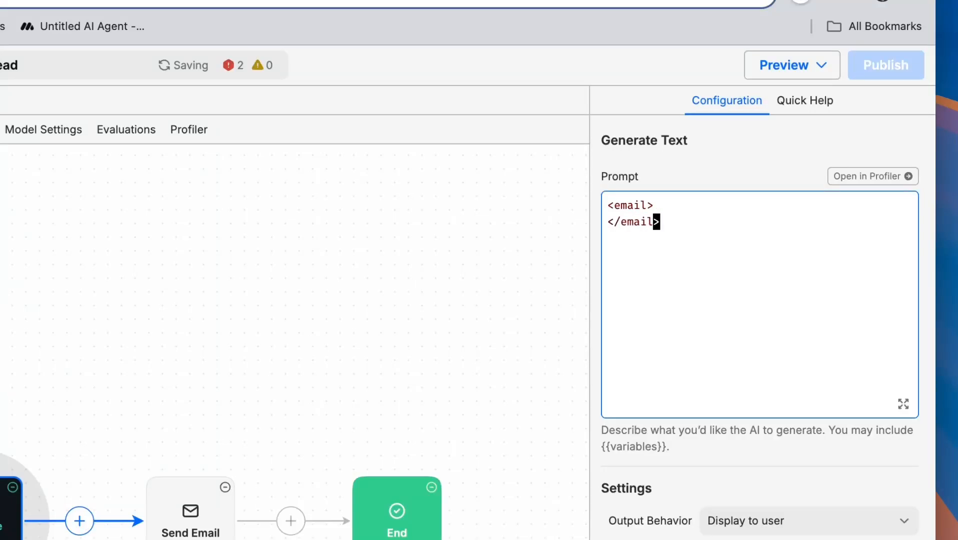
{"action": "key", "text": "Return"}
{"action": "type", "text": "{{"}
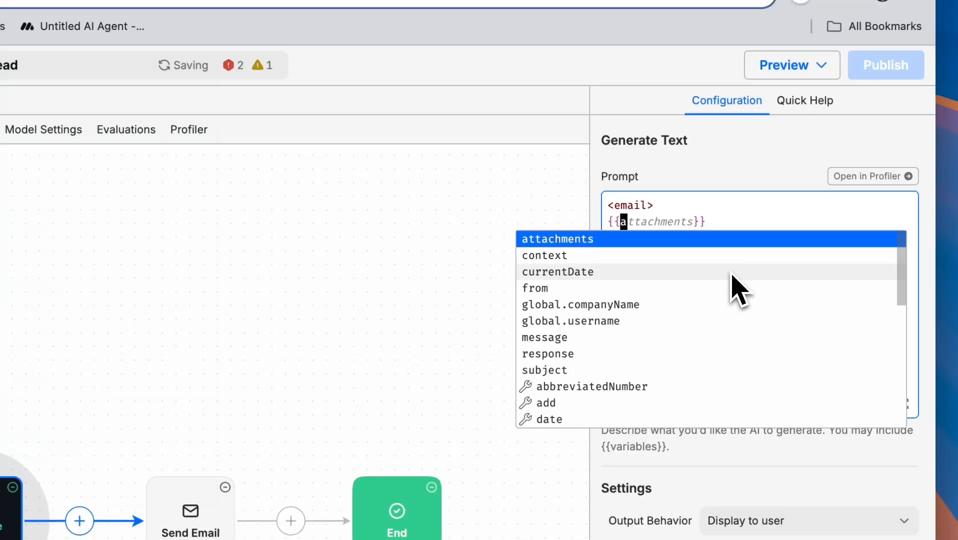
{"action": "key", "text": "Down"}
{"action": "key", "text": "Down"}
{"action": "key", "text": "Down"}
{"action": "key", "text": "Down"}
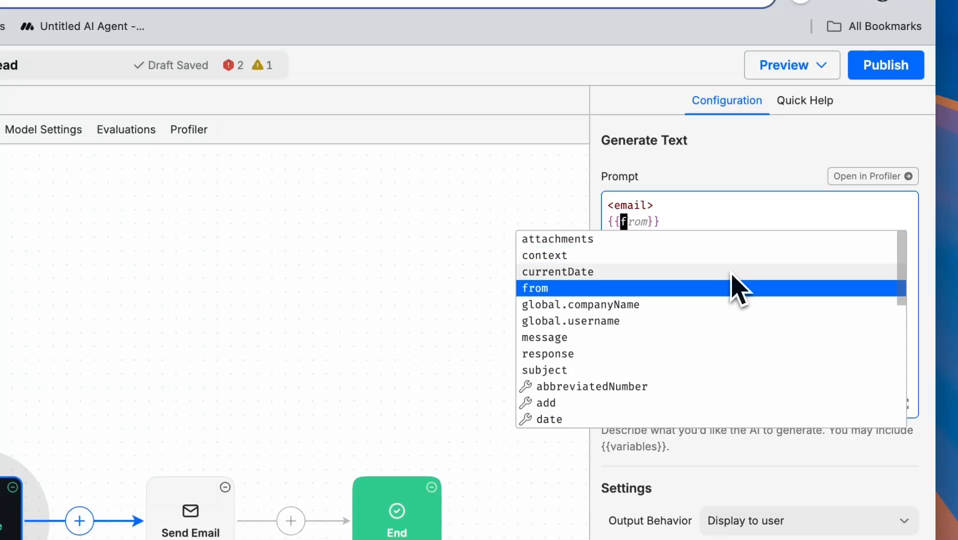
{"action": "left_click", "coordinate": [733, 287]}
{"action": "key", "text": "Return"}
{"action": "type", "text": "{{"}
{"action": "key", "text": "Return"}
{"action": "key", "text": "Return"}
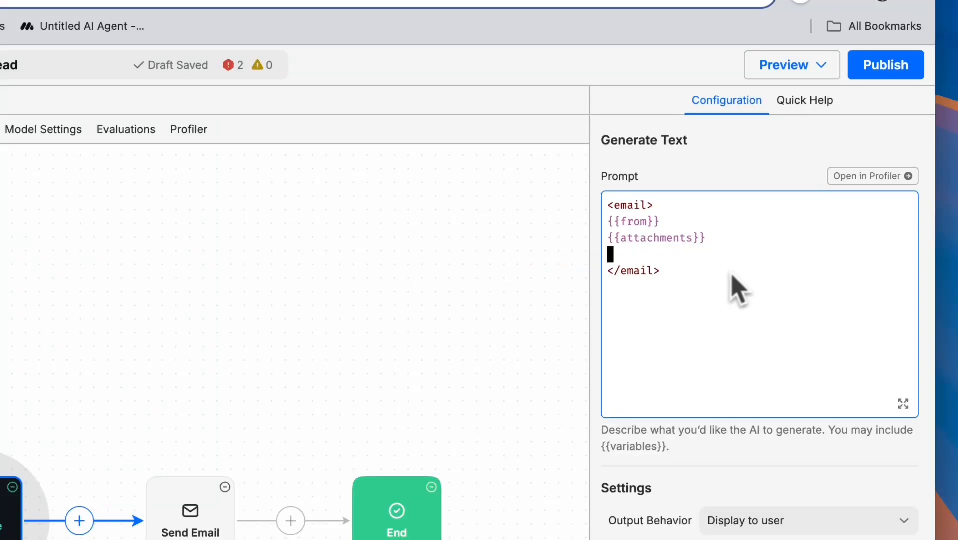
{"action": "type", "text": "{{"}
{"action": "key", "text": "Down"}
{"action": "key", "text": "Down"}
{"action": "key", "text": "Down"}
{"action": "key", "text": "Down"}
{"action": "key", "text": "Down"}
{"action": "key", "text": "Down"}
{"action": "key", "text": "Down"}
{"action": "key", "text": "Down"}
{"action": "key", "text": "Return"}
{"action": "key", "text": "Return"}
{"action": "type", "text": "{{"}
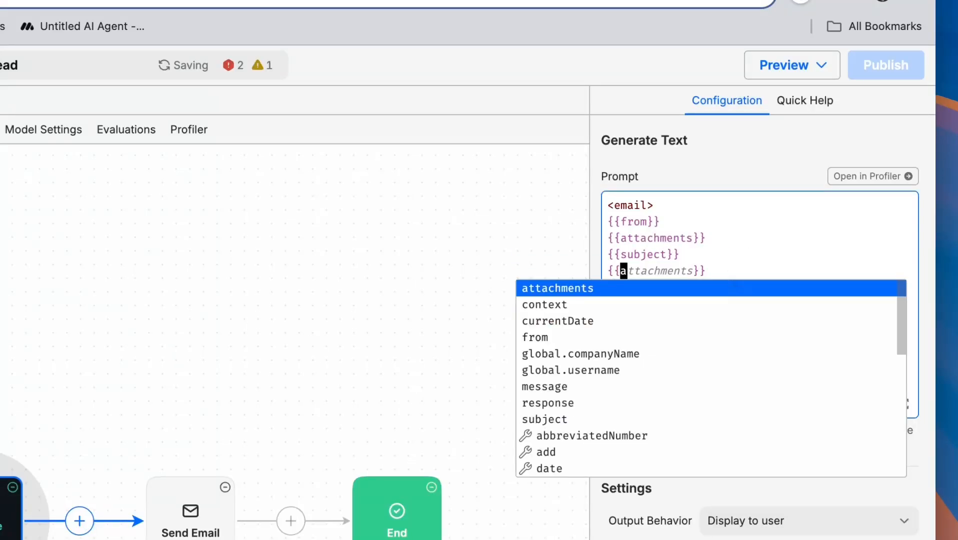
{"action": "key", "text": "Down"}
{"action": "key", "text": "Down"}
{"action": "key", "text": "Down"}
{"action": "key", "text": "Down"}
{"action": "key", "text": "Down"}
{"action": "key", "text": "Down"}
{"action": "key", "text": "Return"}
{"action": "key", "text": "Down"}
{"action": "key", "text": "Return"}
{"action": "key", "text": "Return"}
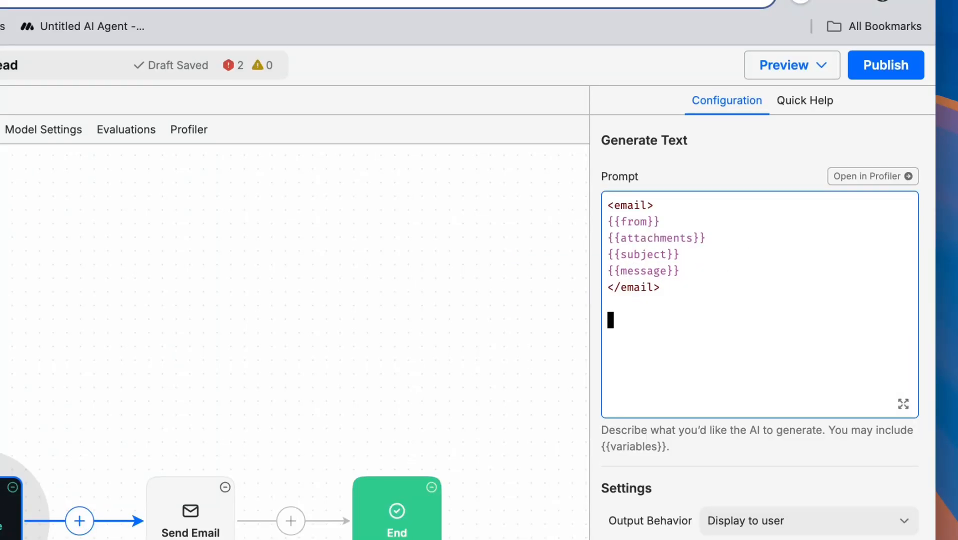
Add the instruction 'Summarize the email, return action items, and create a sample reply for me.'
{"action": "type", "text": "Su"}
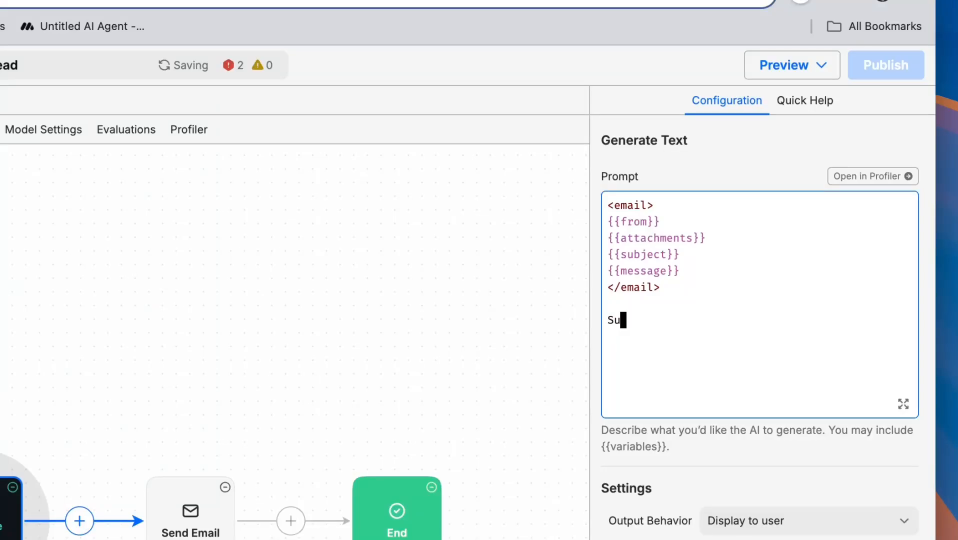
{"action": "type", "text": "mmarize the email, re"}
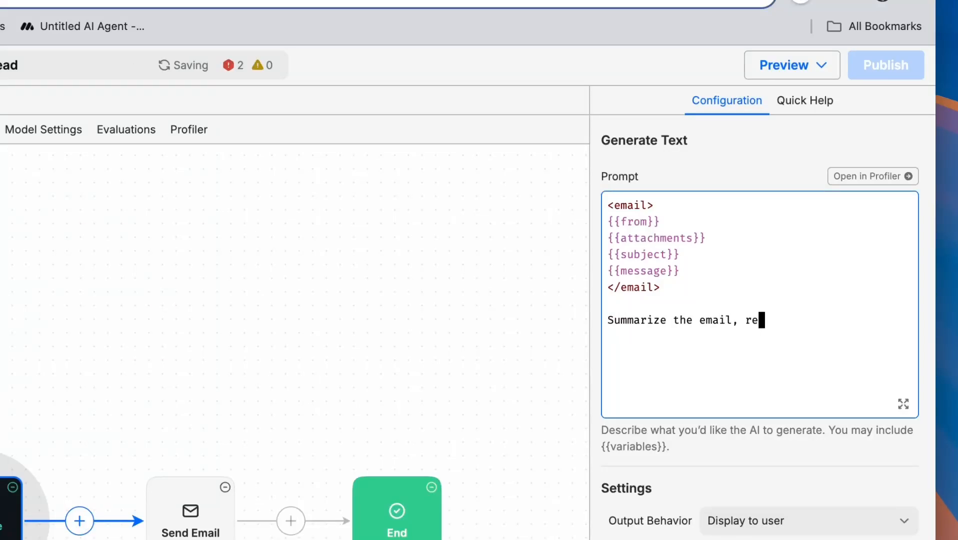
{"action": "type", "text": "turn action items, "}
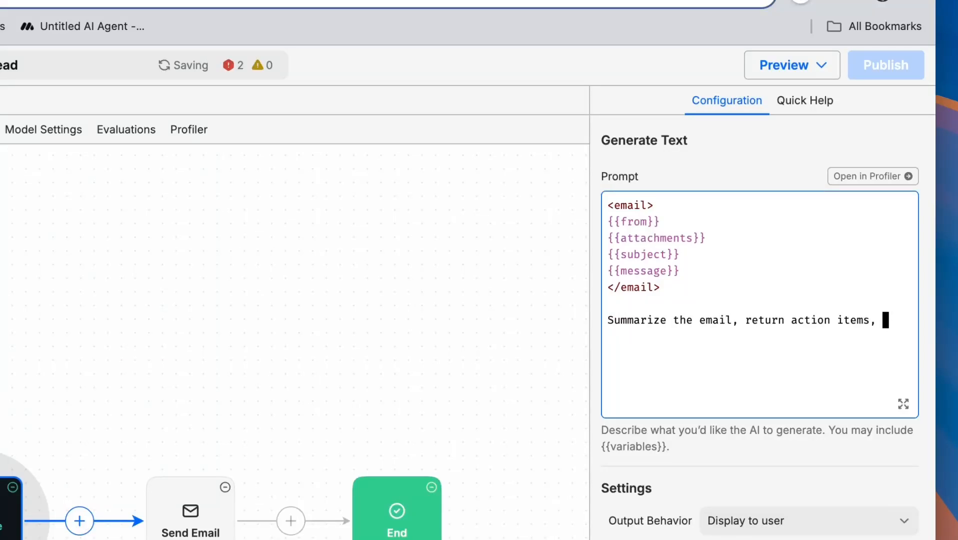
{"action": "type", "text": "and create a sample reply for m"}
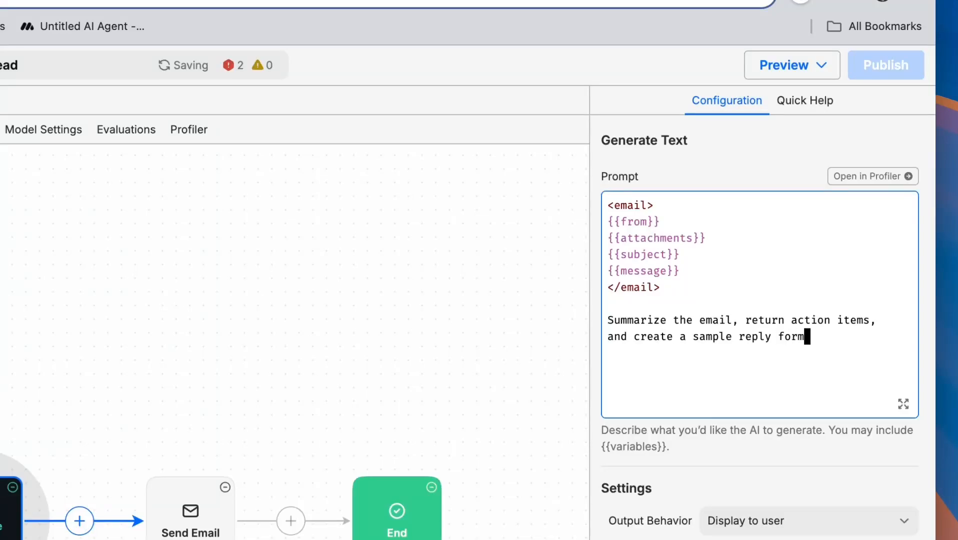
{"action": "key", "text": "BackSpace"}
{"action": "type", "text": "me."}
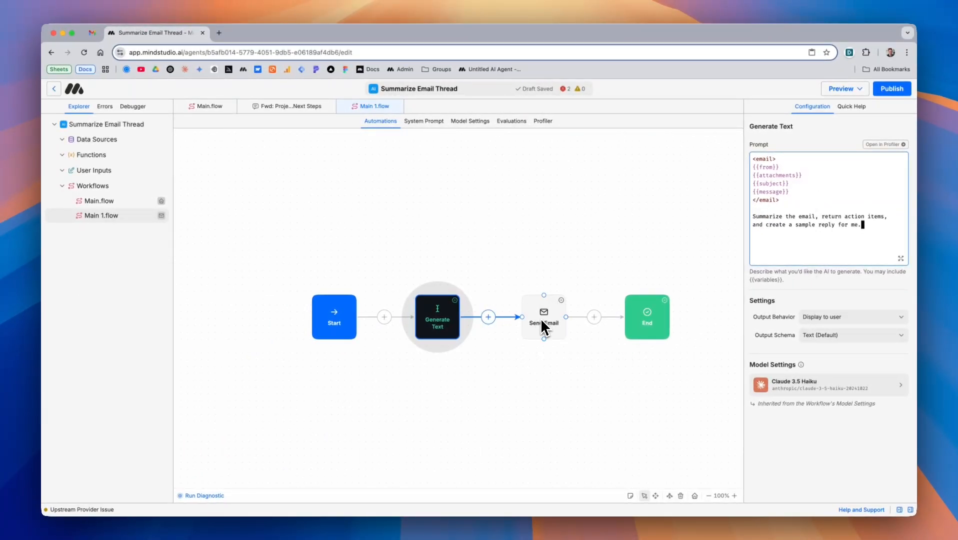
Set Output Behavior to save the generated text to the variable 'response'
{"action": "left_click", "coordinate": [836, 322]}
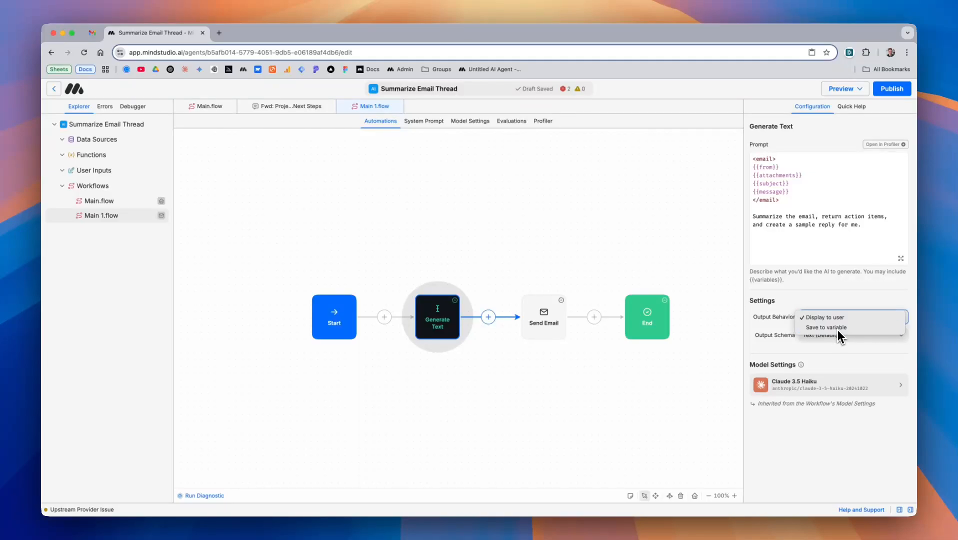
{"action": "left_click", "coordinate": [837, 332]}
{"action": "left_click", "coordinate": [830, 336]}
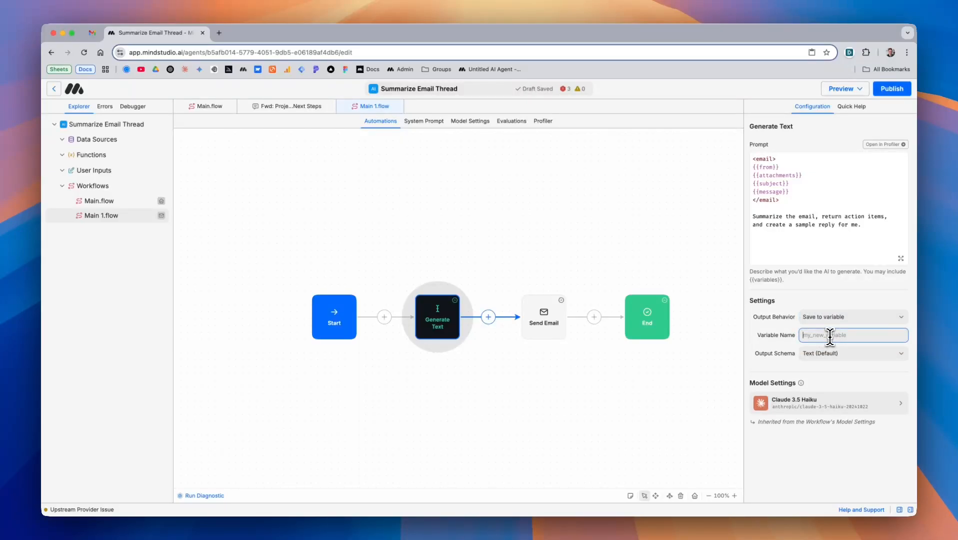
{"action": "type", "text": "response"}
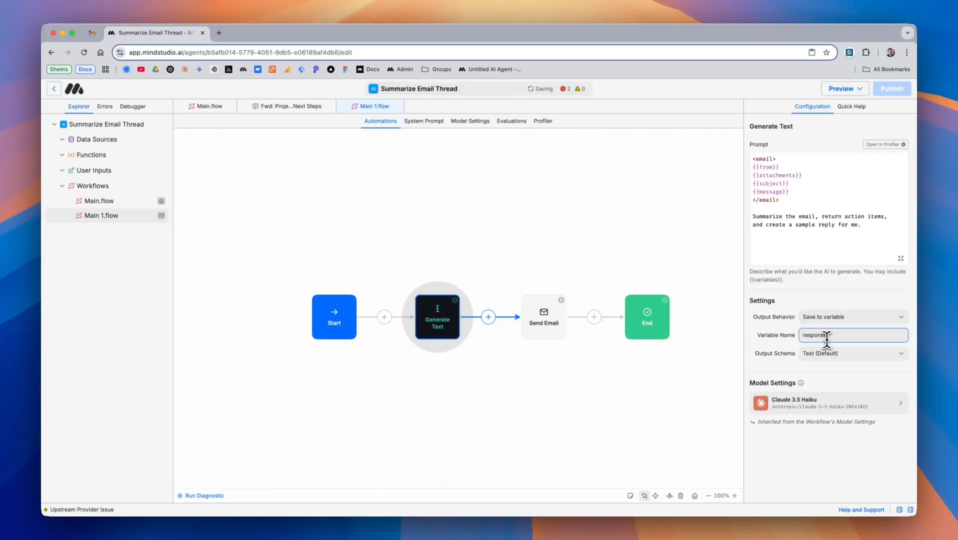
Set the Send Email body to {{response}} and send from the connected account
{"action": "left_click", "coordinate": [553, 324]}
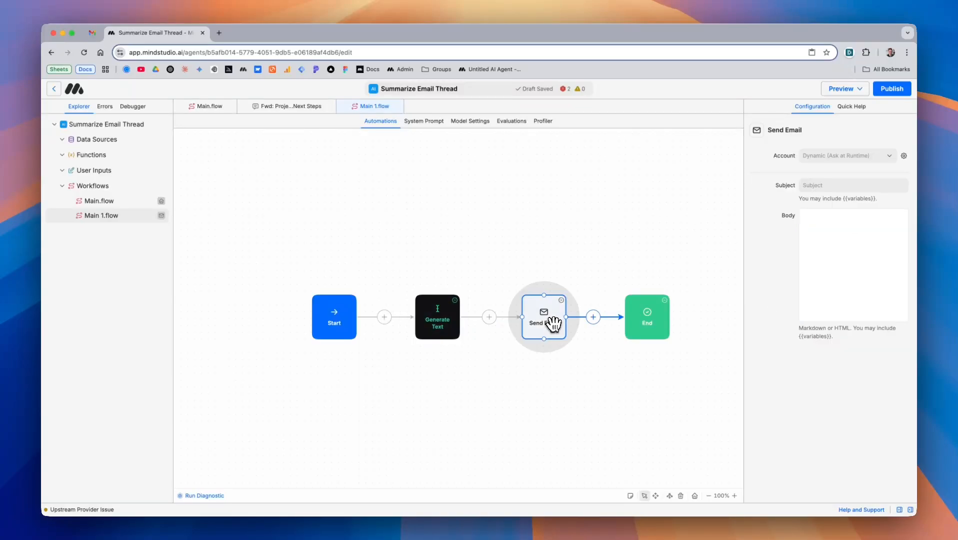
{"action": "left_click", "coordinate": [816, 233]}
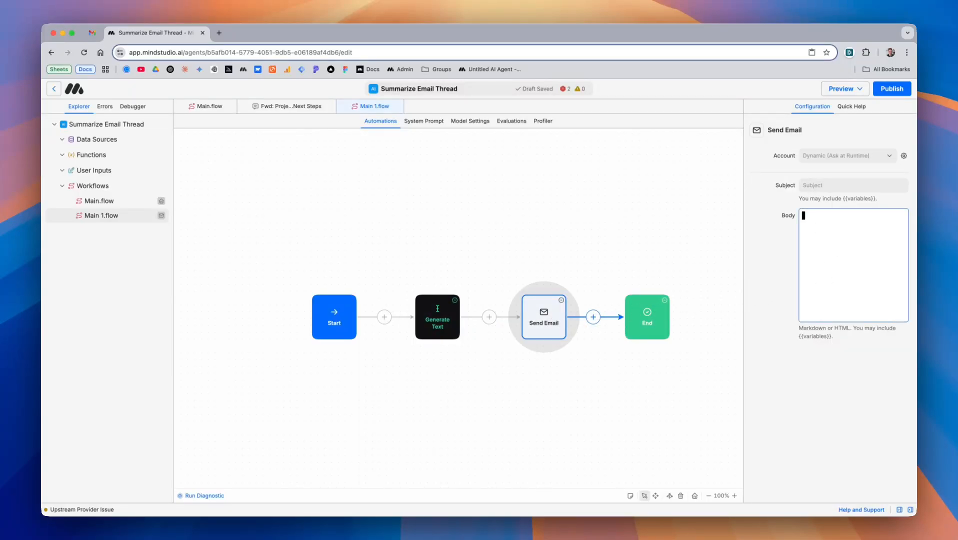
{"action": "type", "text": "{{"}
{"action": "key", "text": "Return"}
{"action": "left_click", "coordinate": [873, 156]}
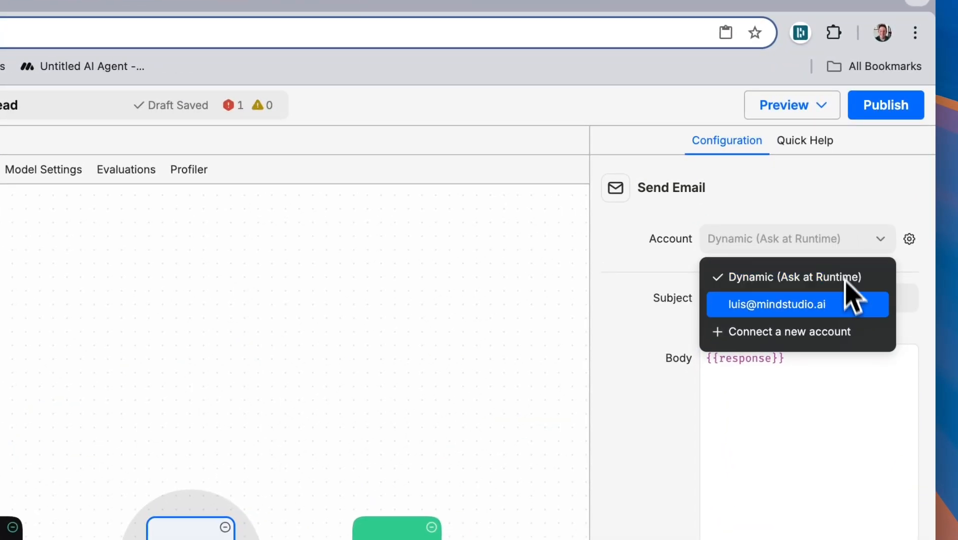
{"action": "left_click", "coordinate": [846, 302]}
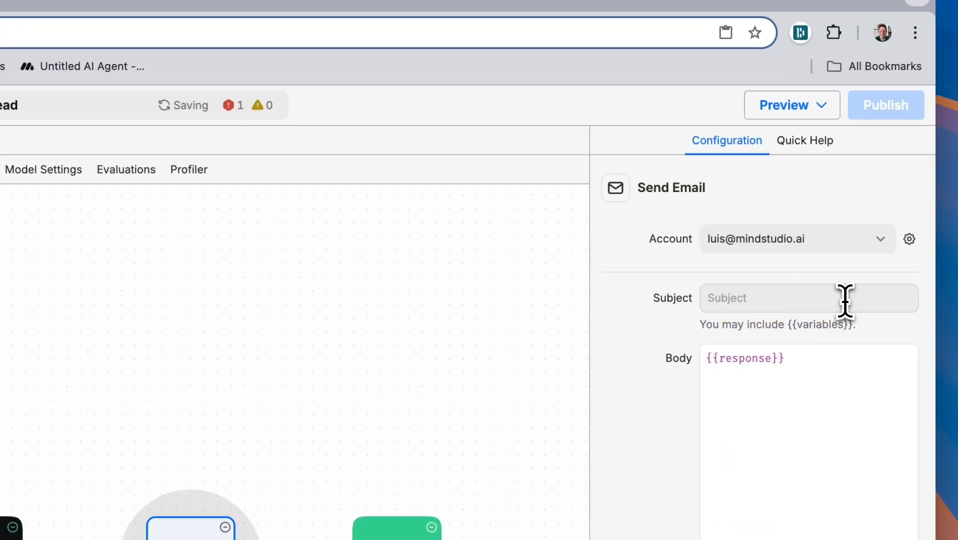
Set the Send Email subject to '{{subject}} Summary'
{"action": "left_click", "coordinate": [781, 297]}
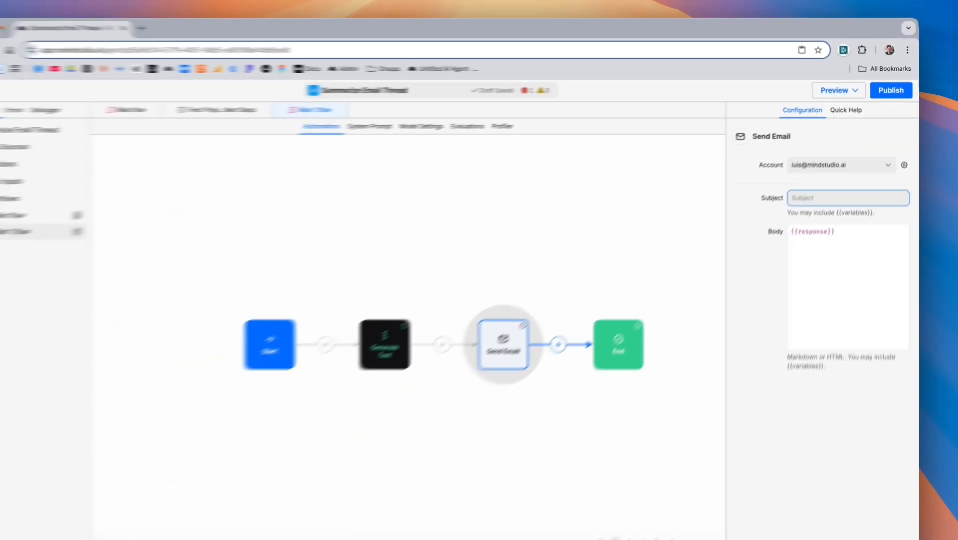
{"action": "type", "text": "{{"}
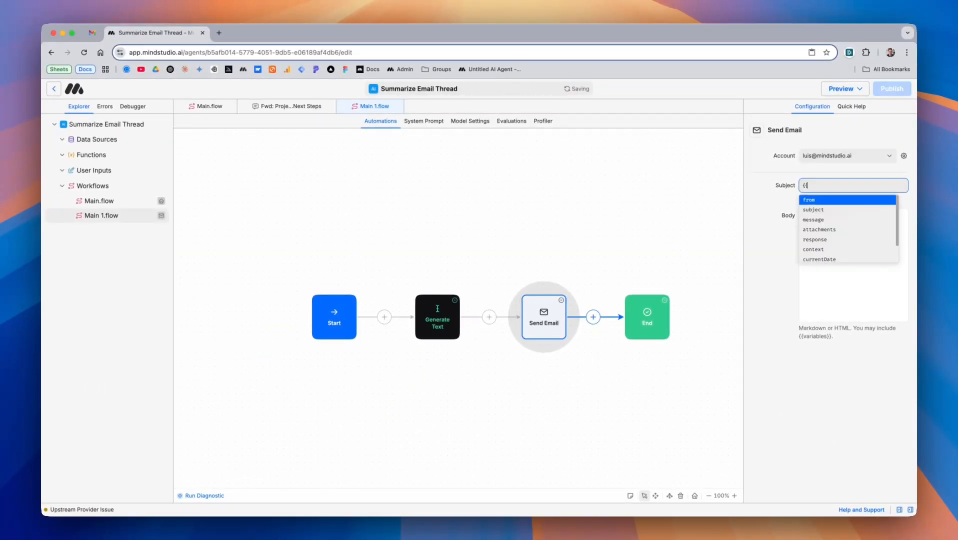
{"action": "type", "text": "subject}}"}
{"action": "key", "text": "Return"}
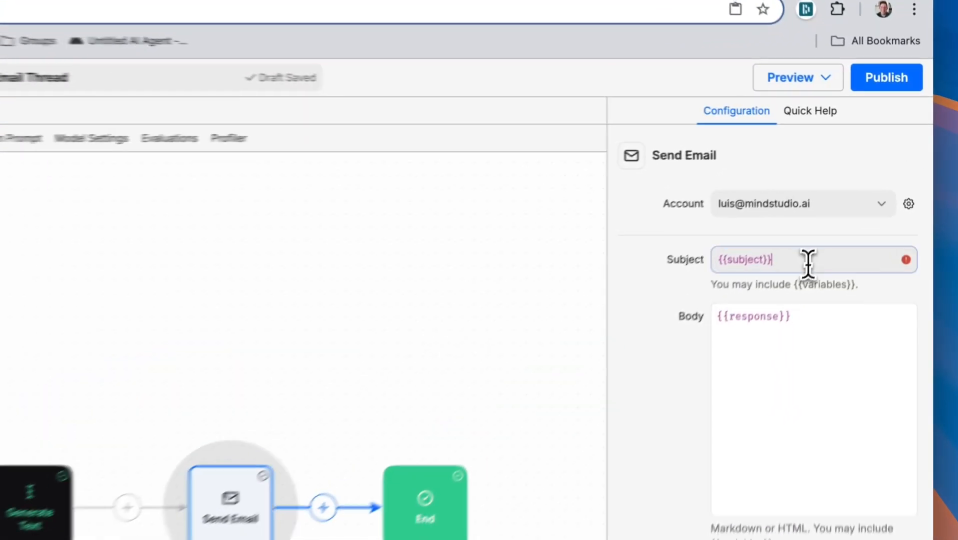
{"action": "left_click", "coordinate": [850, 186]}
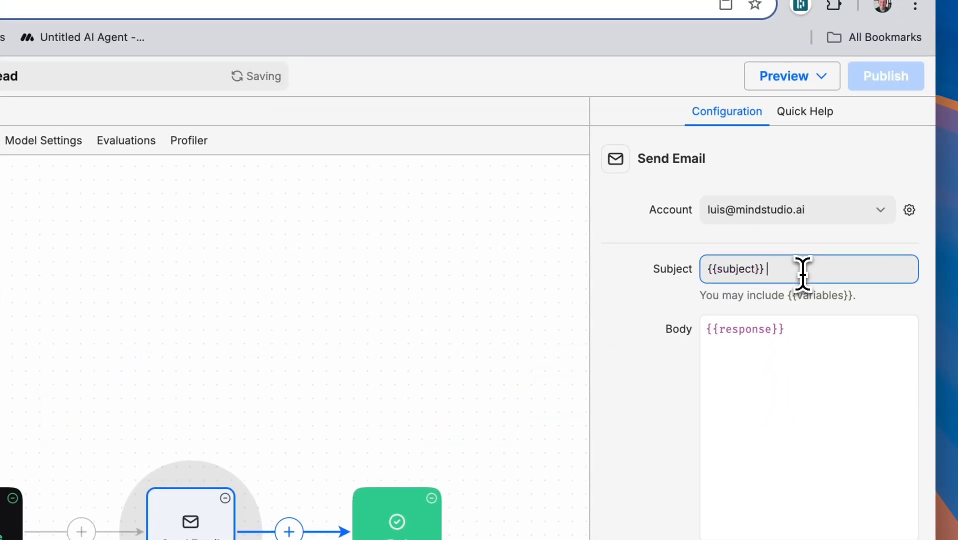
{"action": "type", "text": "Summary"}
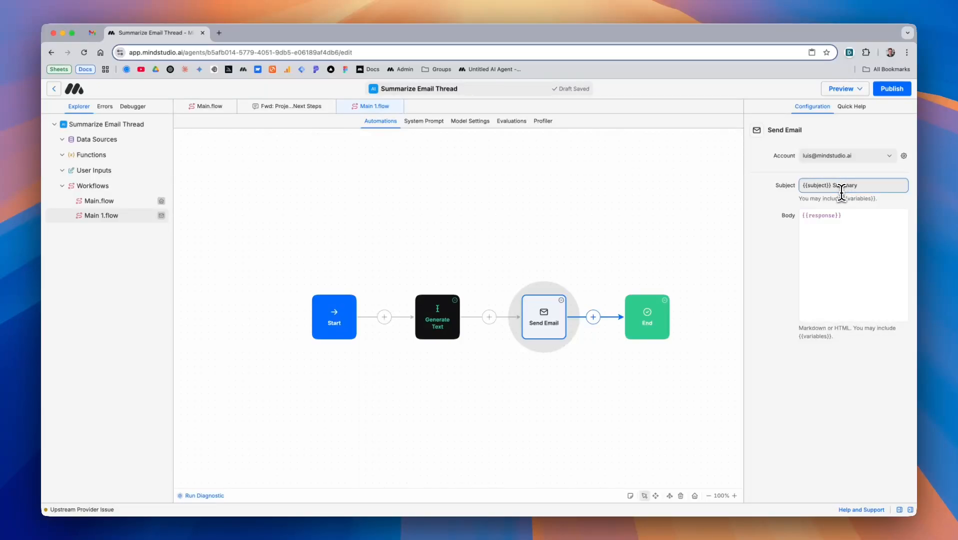
{"action": "right_click", "coordinate": [133, 219]}
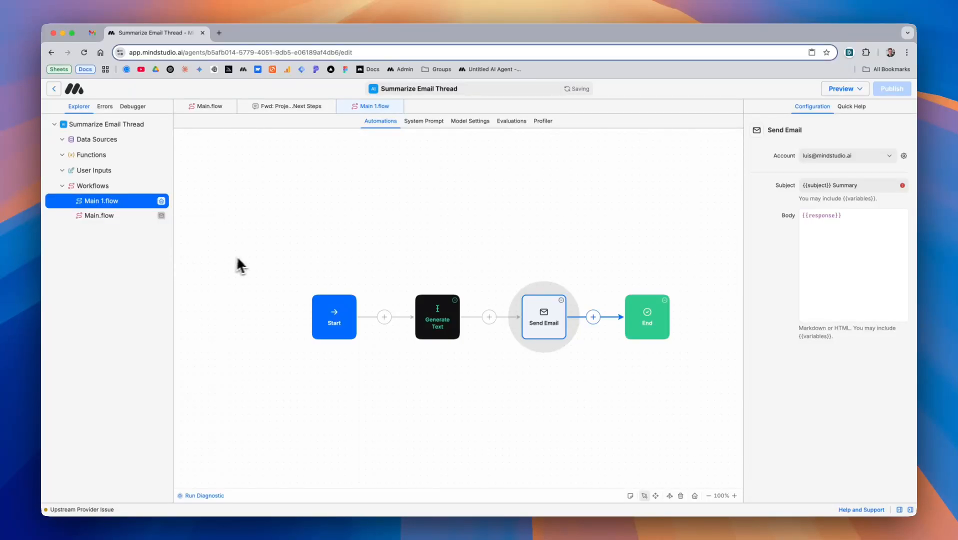
Copy Main 1.flow's Trigger Address from the Start block and switch to the Project Orion thread in Gmail
{"action": "left_click", "coordinate": [339, 304]}
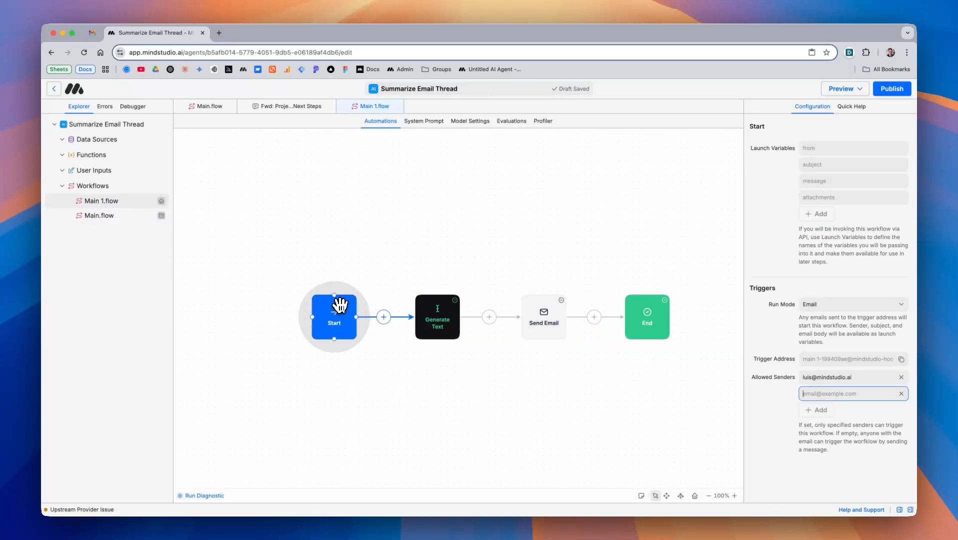
{"action": "left_click", "coordinate": [902, 360]}
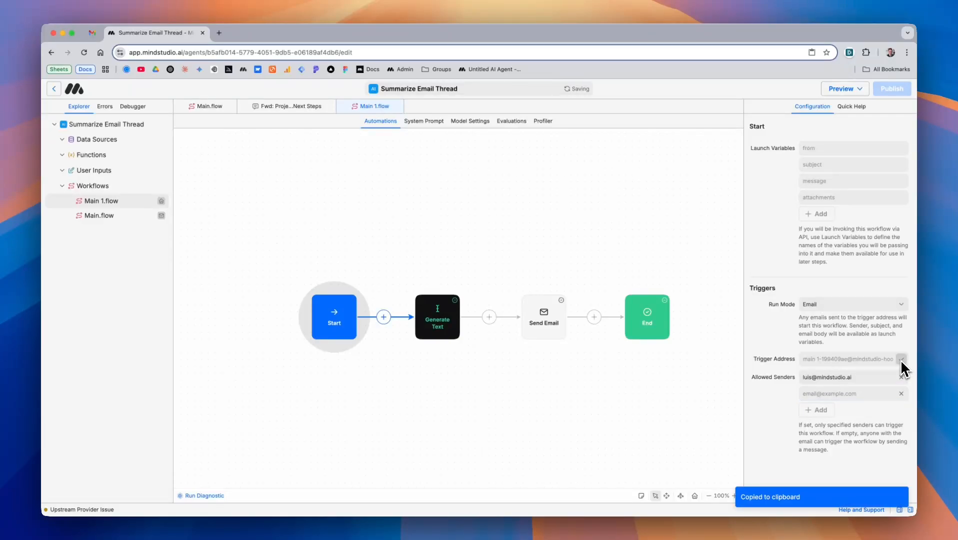
{"action": "left_click", "coordinate": [92, 32]}
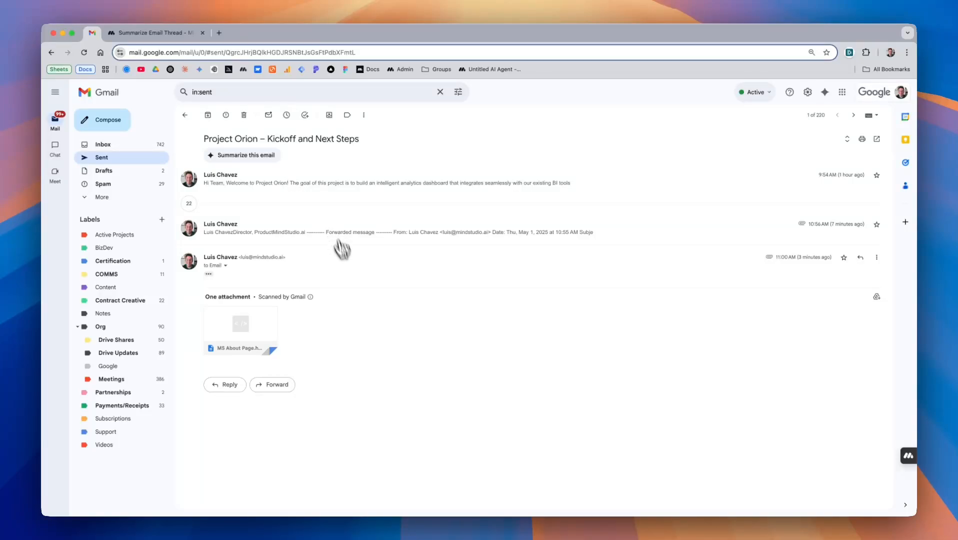
Forward the Project Orion thread to the pasted trigger address, naming the recipient 'Agent: Email', and send it
{"action": "left_click", "coordinate": [280, 387]}
{"action": "key", "text": "super+v"}
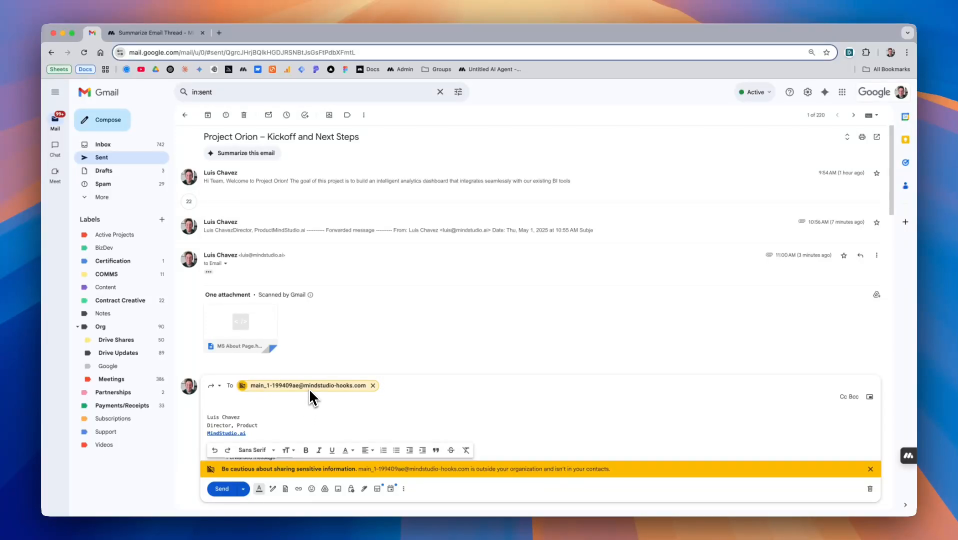
{"action": "right_click", "coordinate": [310, 396]}
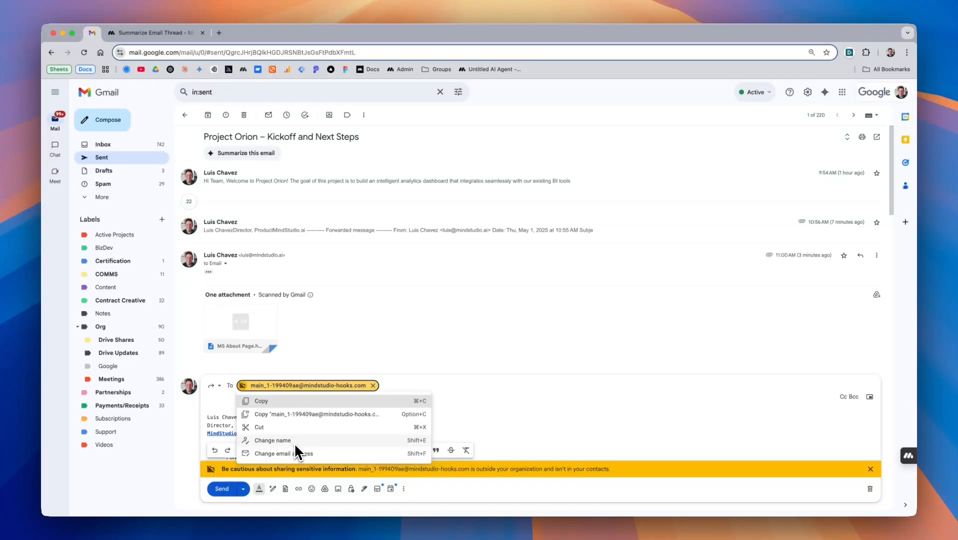
{"action": "left_click", "coordinate": [298, 442]}
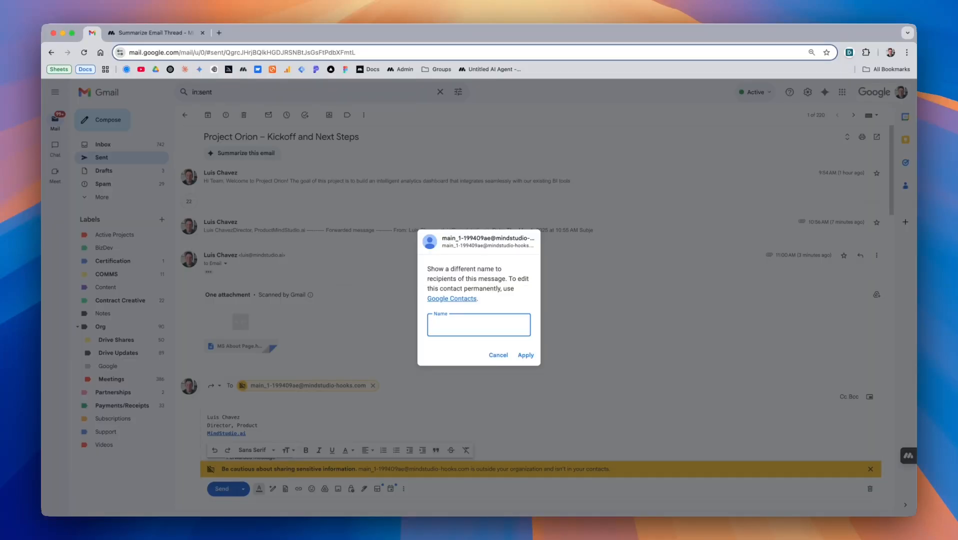
{"action": "type", "text": "Agent: Email"}
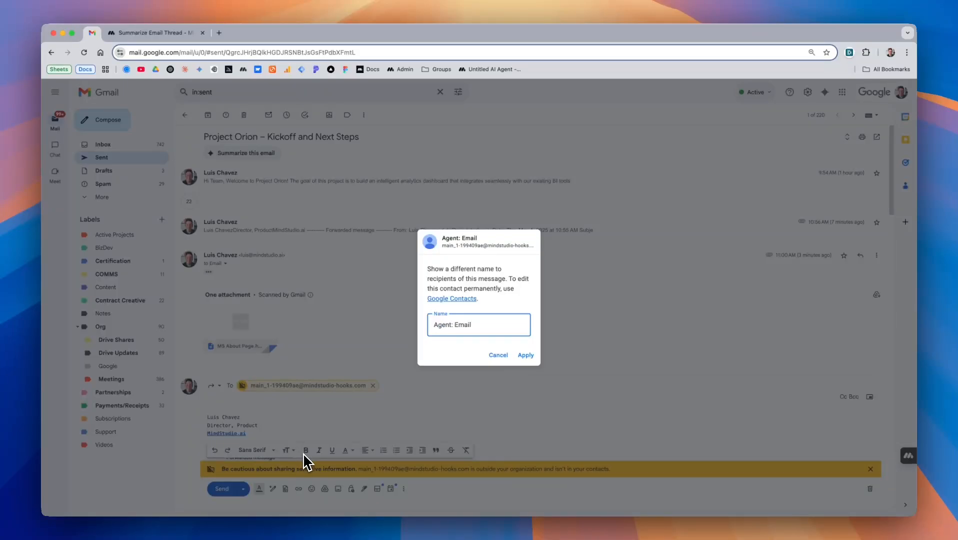
{"action": "left_click", "coordinate": [529, 356]}
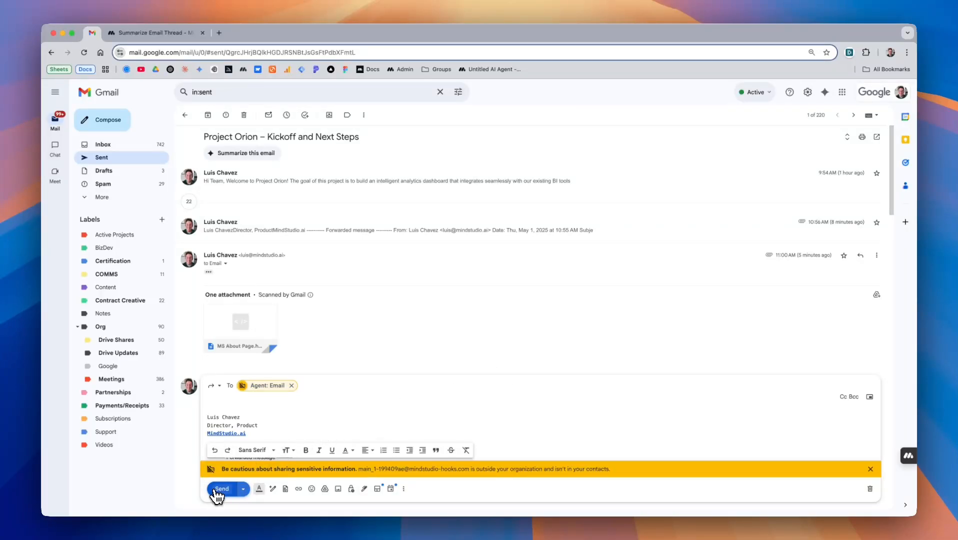
{"action": "left_click", "coordinate": [220, 489]}
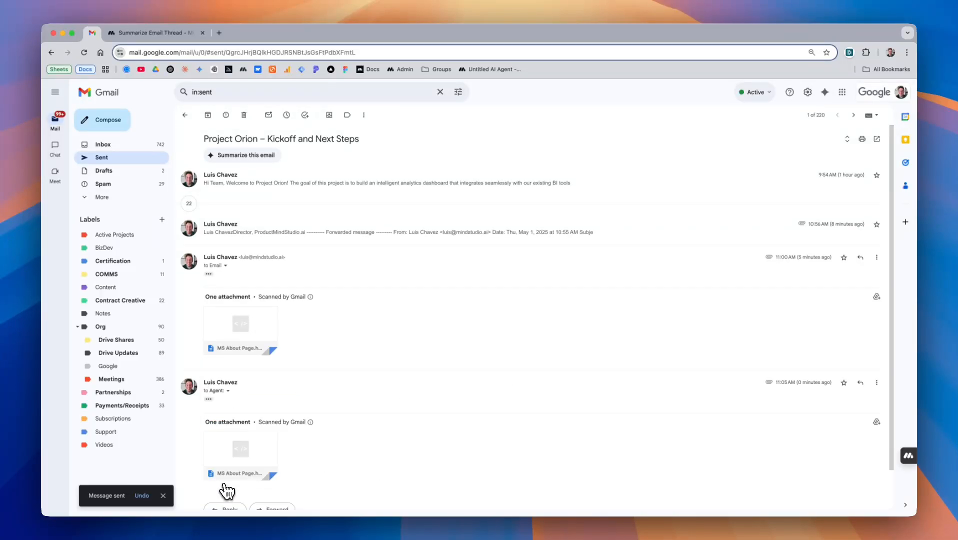
Check the newest Main_1.flow run log in MindStudio's Debugger, then return to Gmail
{"action": "left_click", "coordinate": [184, 33]}
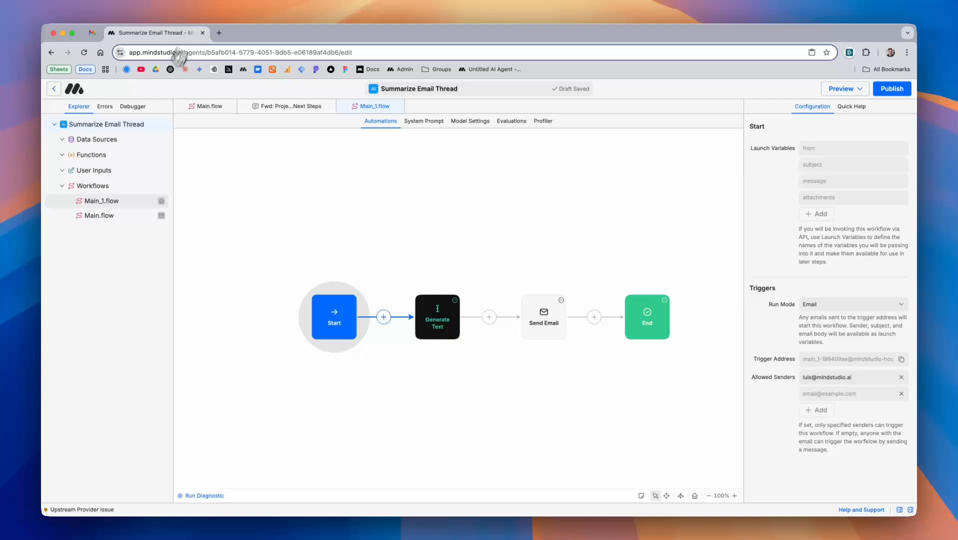
{"action": "left_click", "coordinate": [133, 109]}
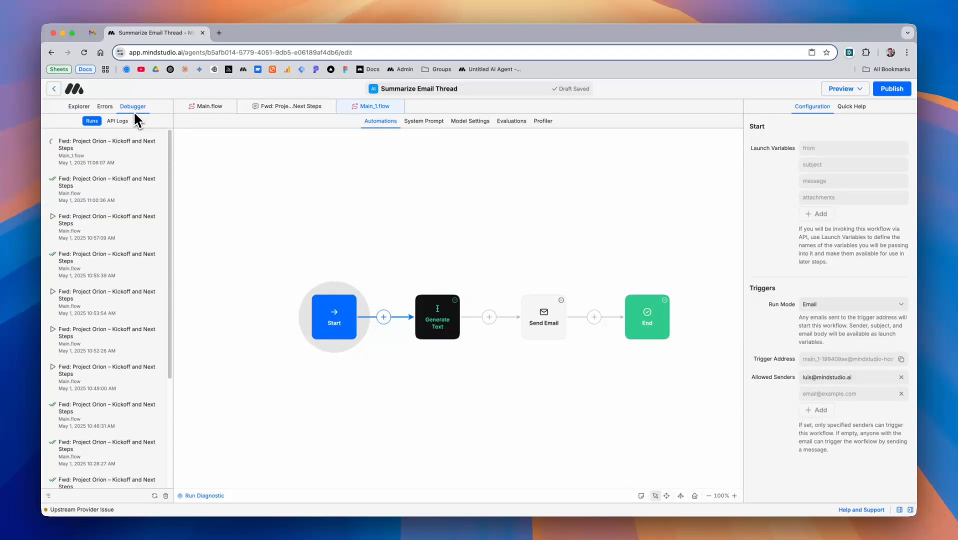
{"action": "left_click", "coordinate": [131, 158]}
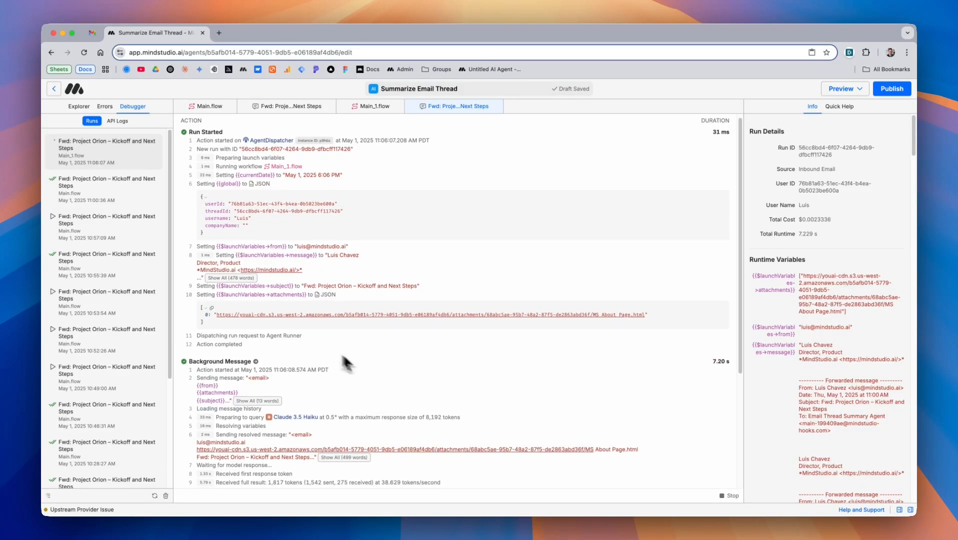
{"action": "scroll", "coordinate": [330, 370], "scroll_direction": "down", "scroll_amount": 5}
{"action": "left_click", "coordinate": [94, 33]}
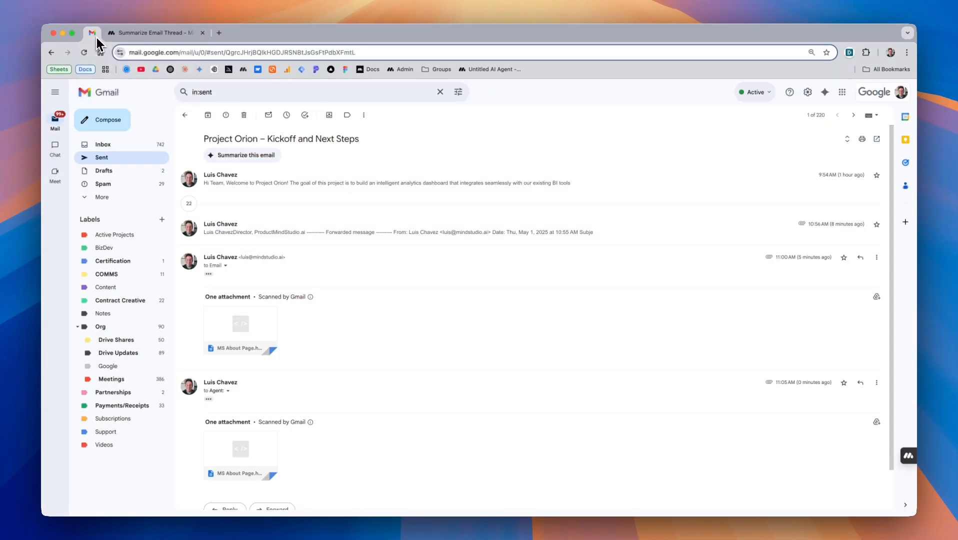
Open and read the new 'Re: Project Orion – Kickoff and Next Steps Summary' inbox email
{"action": "left_click", "coordinate": [145, 149]}
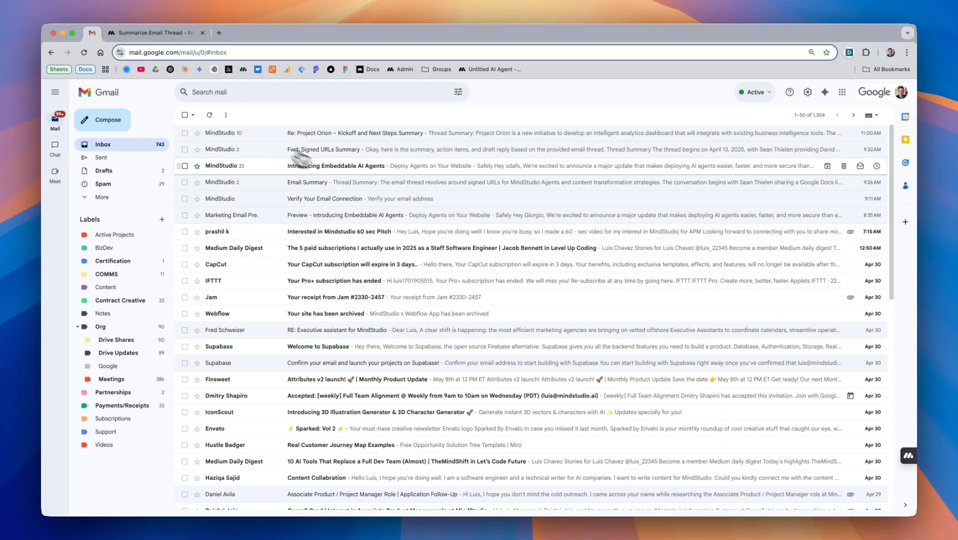
{"action": "left_click", "coordinate": [261, 140]}
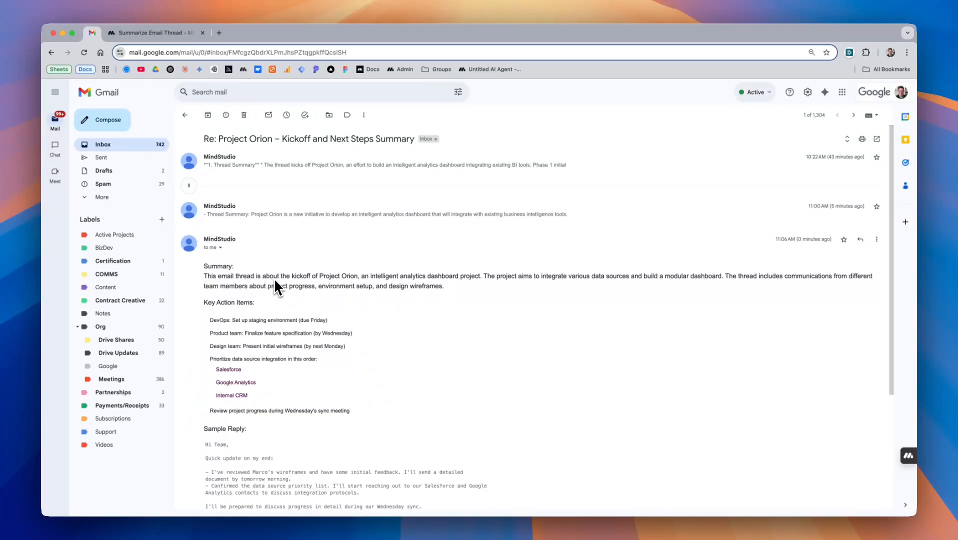
{"action": "scroll", "coordinate": [301, 320], "scroll_direction": "down", "scroll_amount": 3}
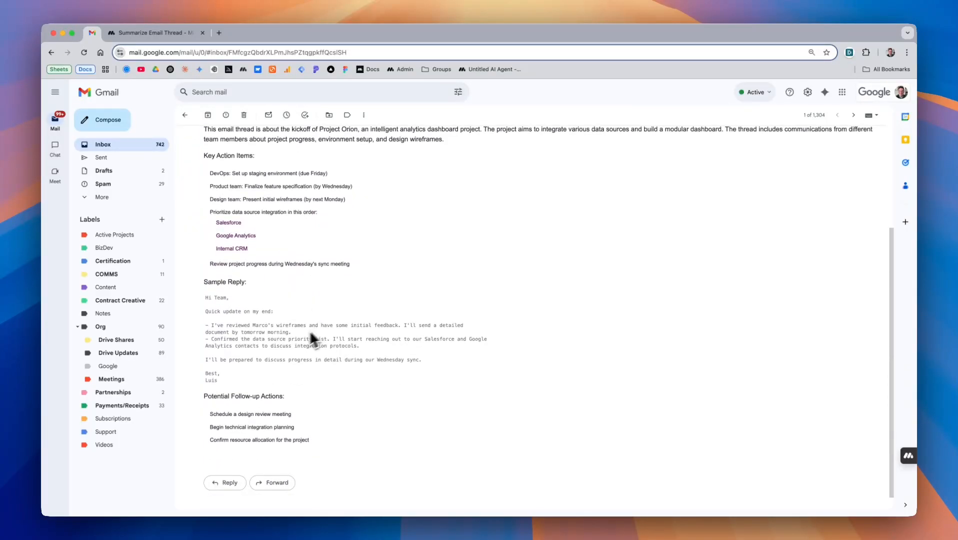
{"action": "scroll", "coordinate": [250, 345], "scroll_direction": "up", "scroll_amount": 10}
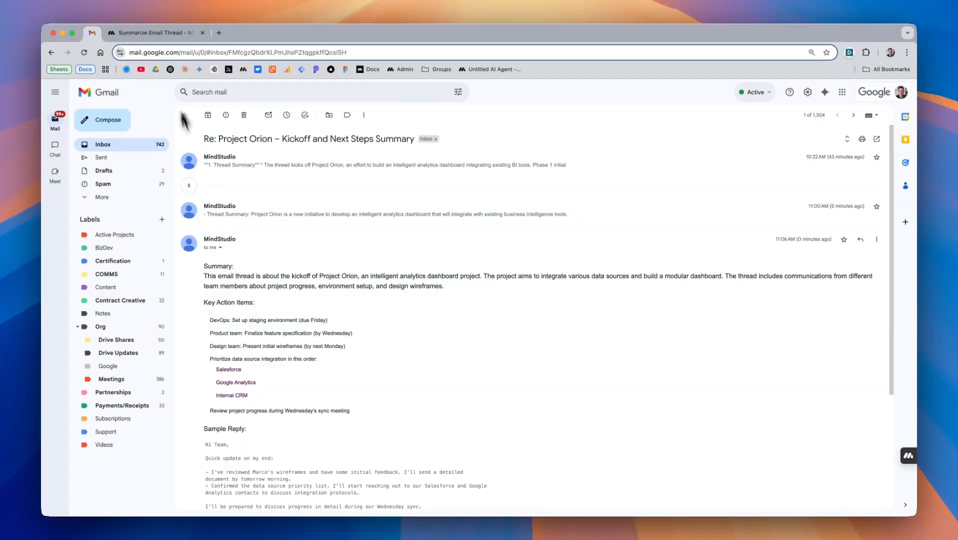
{"action": "left_click", "coordinate": [168, 36]}
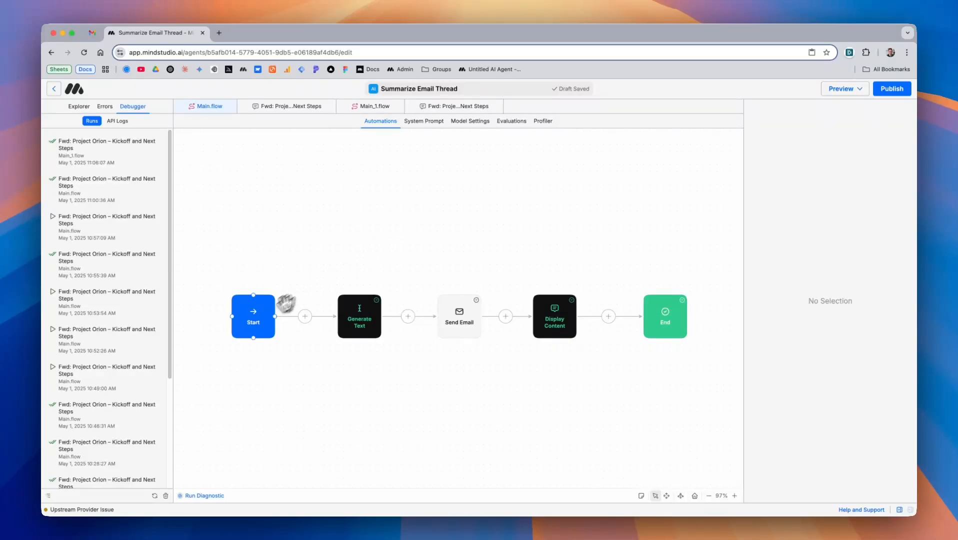
Select the Main.flow Start node to show its Email trigger and allowed sender
{"action": "left_click", "coordinate": [255, 320]}
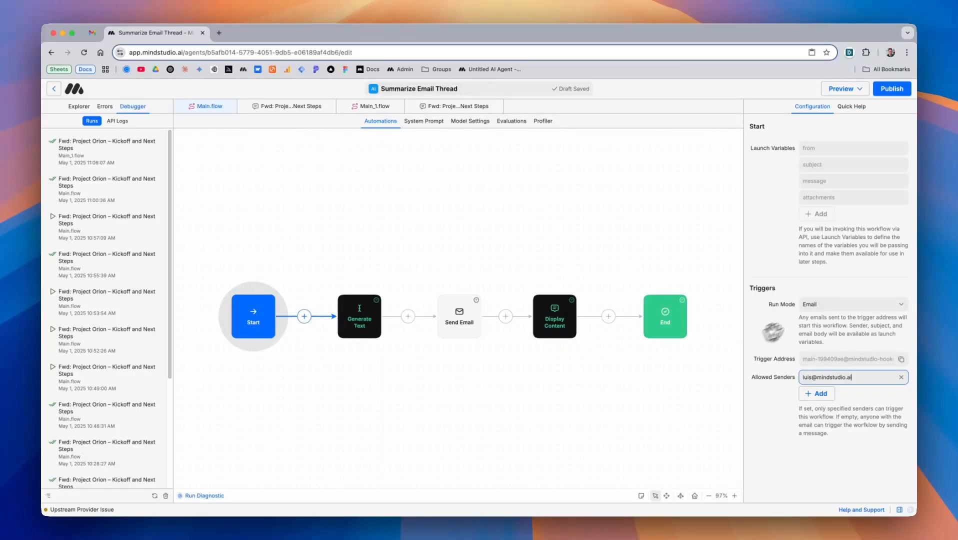